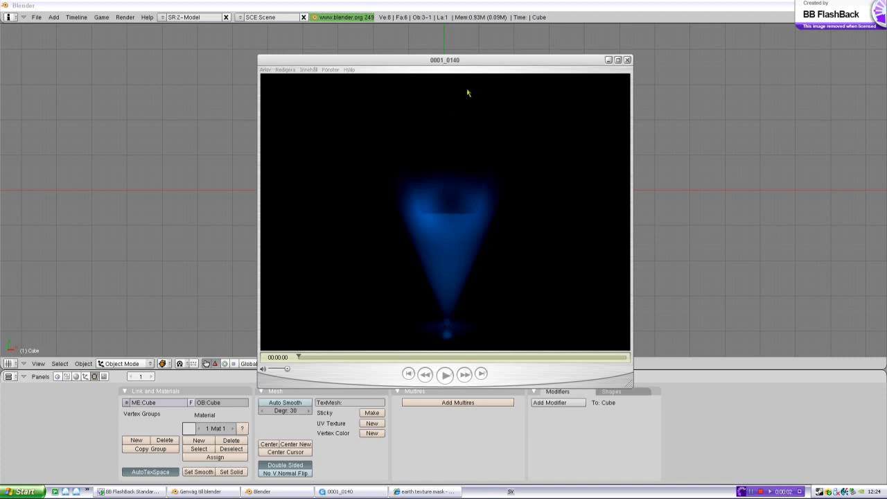
- Bring the video player forward and play the finished blue-earth hologram render
left_click(468, 61)
left_click_drag(464, 45, 465, 49)
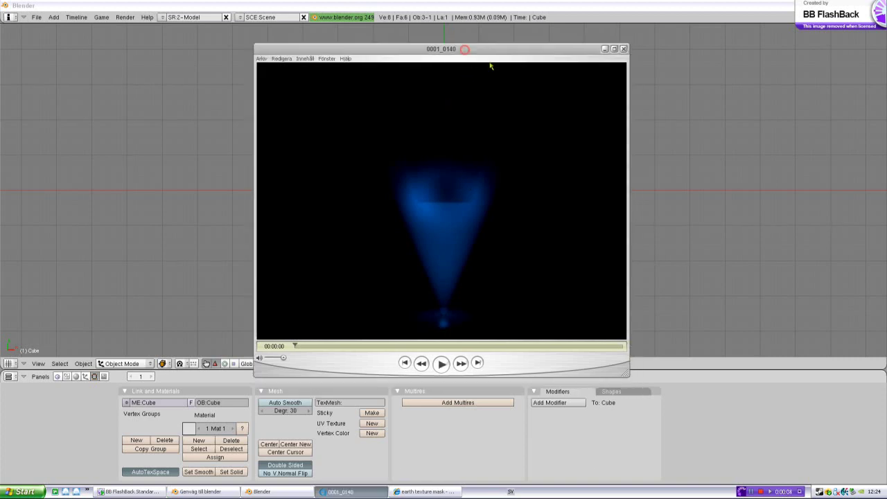
left_click(440, 364)
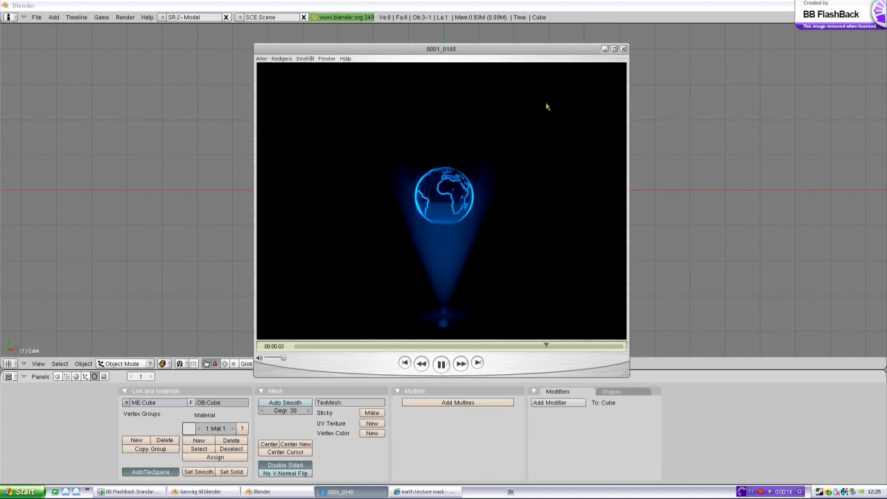
- Switch to the side view and raise the default cube so its base sits on the ground line
left_click(604, 48)
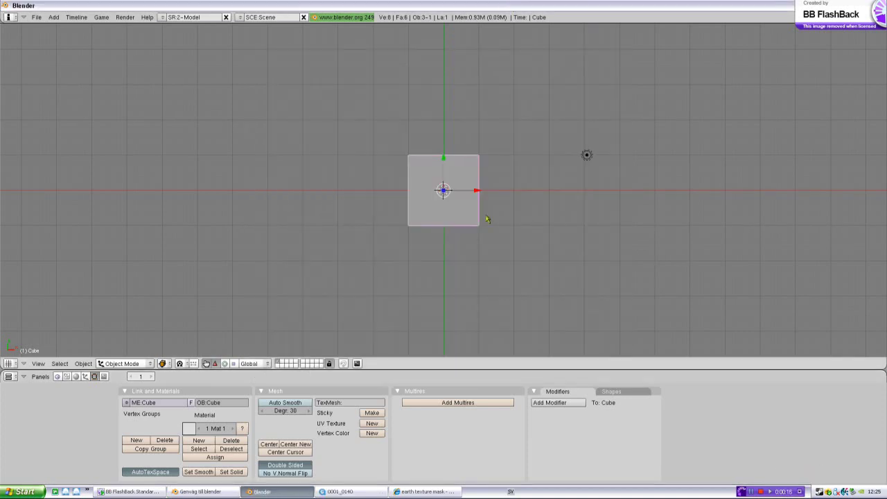
key("KP_3")
scroll(470, 226, "up", 3)
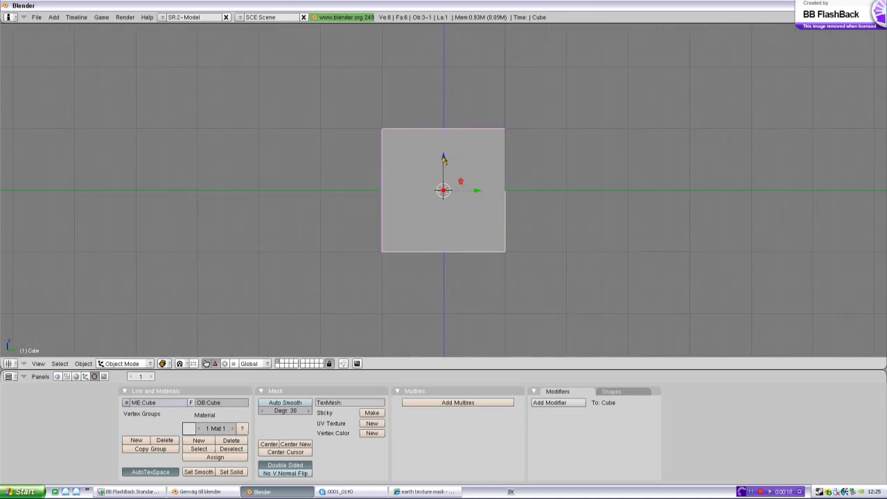
left_click_drag(443, 161, 535, 149)
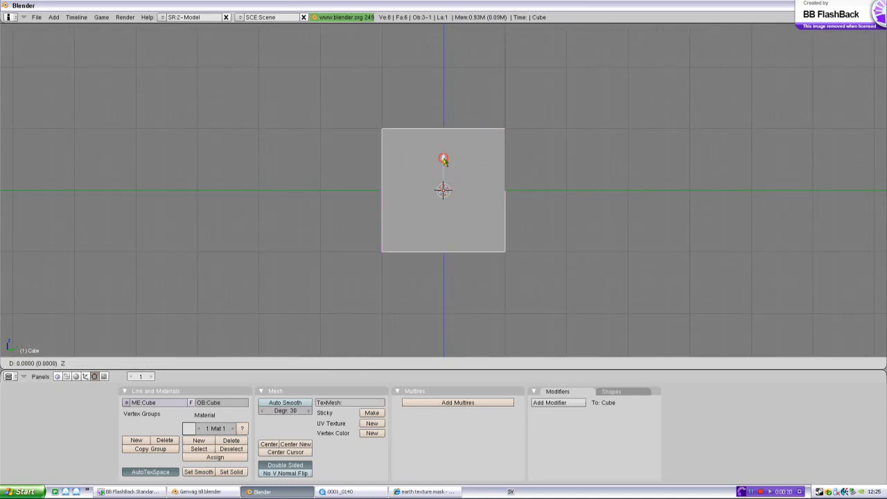
middle_click_drag(535, 149, 537, 211, "shift")
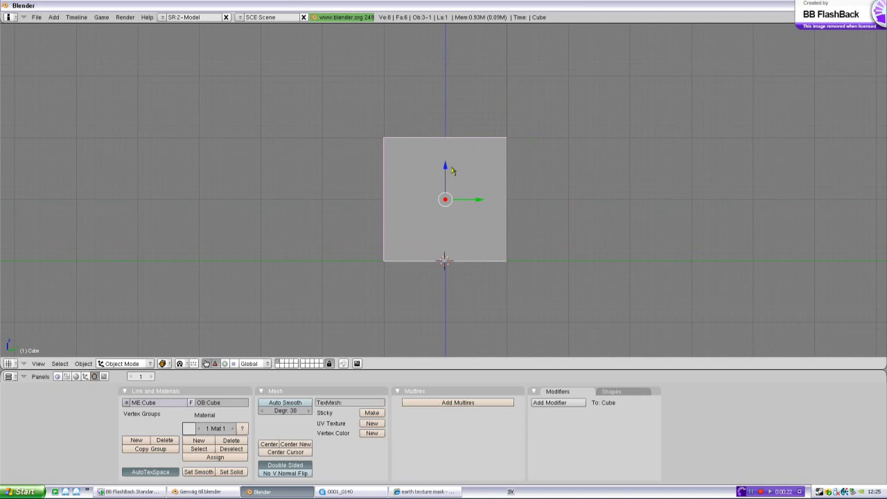
- In Edit Mode, box-select the cube's top vertices and push them down into a thin slab
key("Tab")
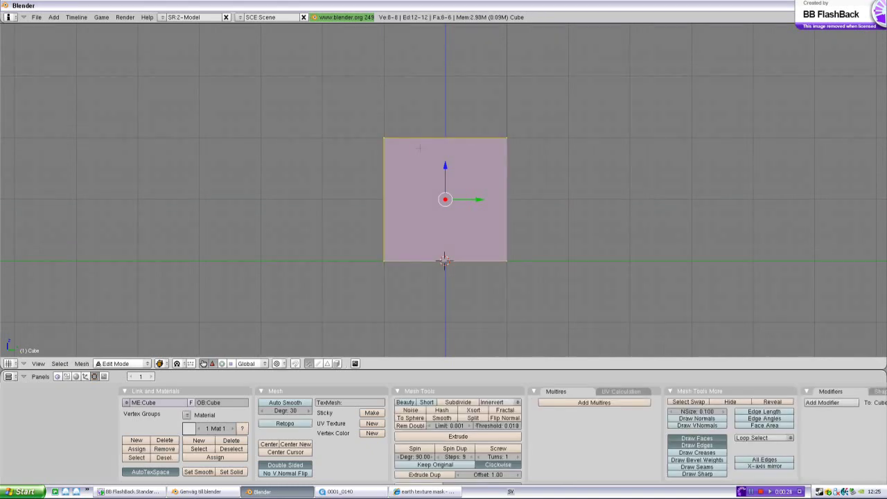
key("a")
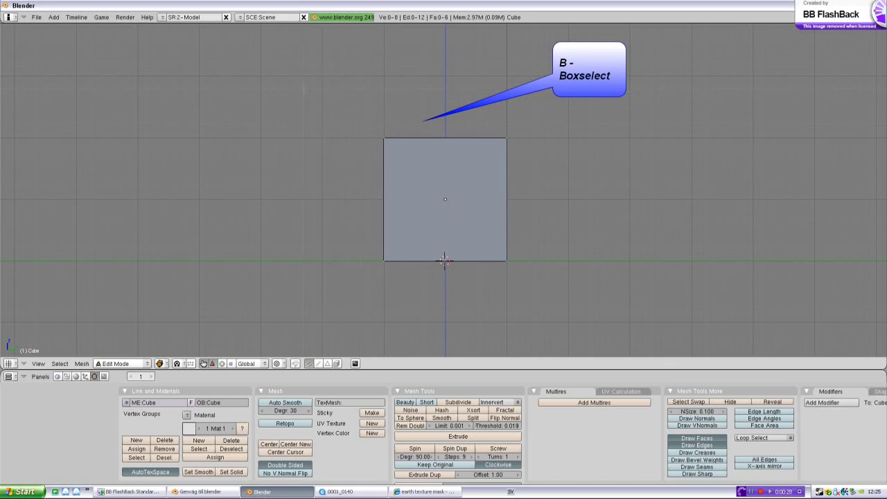
key("b")
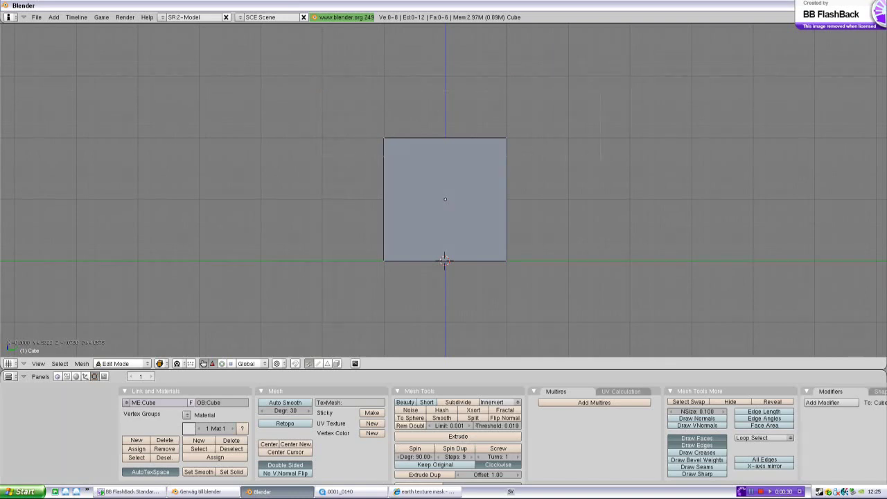
left_click_drag(367, 122, 601, 156)
left_click_drag(445, 106, 445, 223)
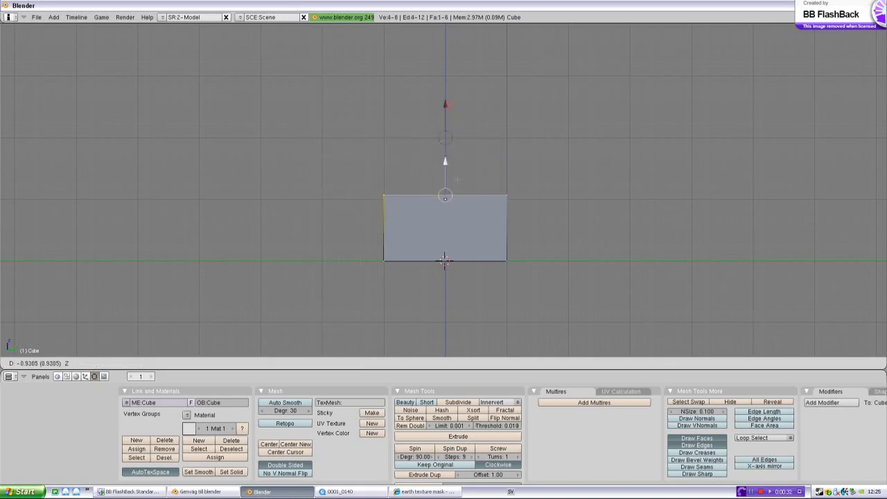
- Extrude the slab's top face and start scaling it inward
scroll(463, 223, "up", 2)
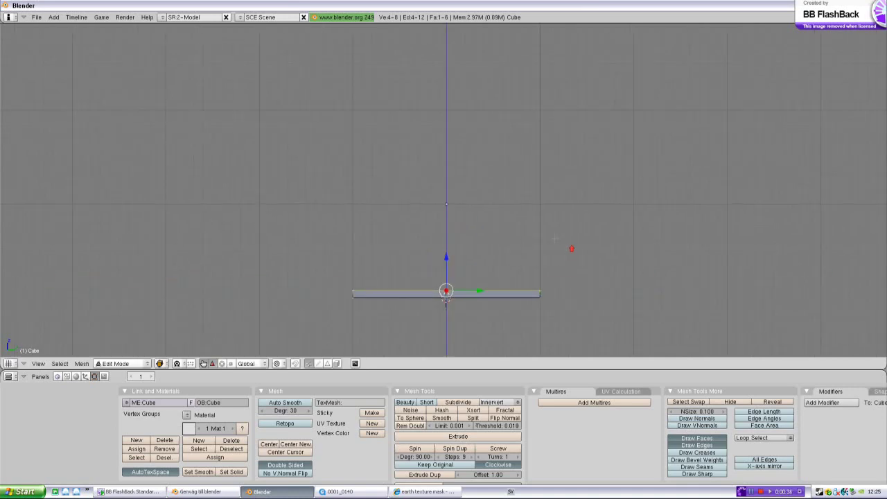
key("e")
key("Return")
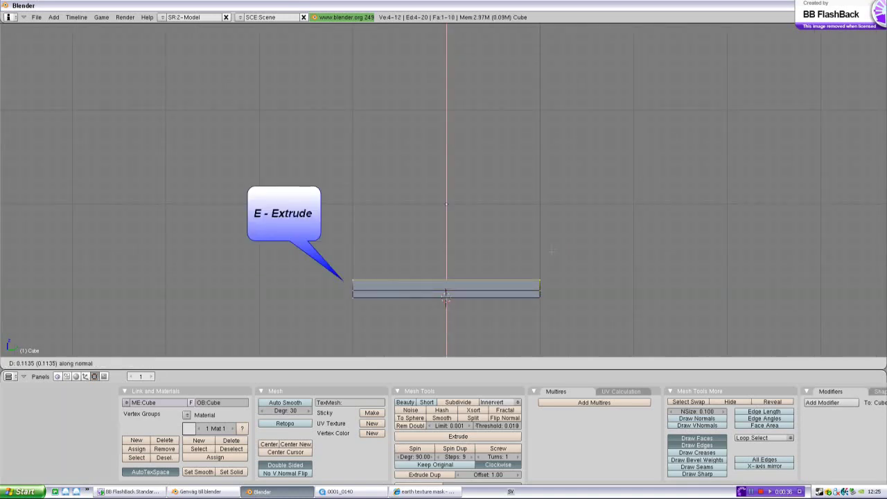
left_click(551, 255)
key("s")
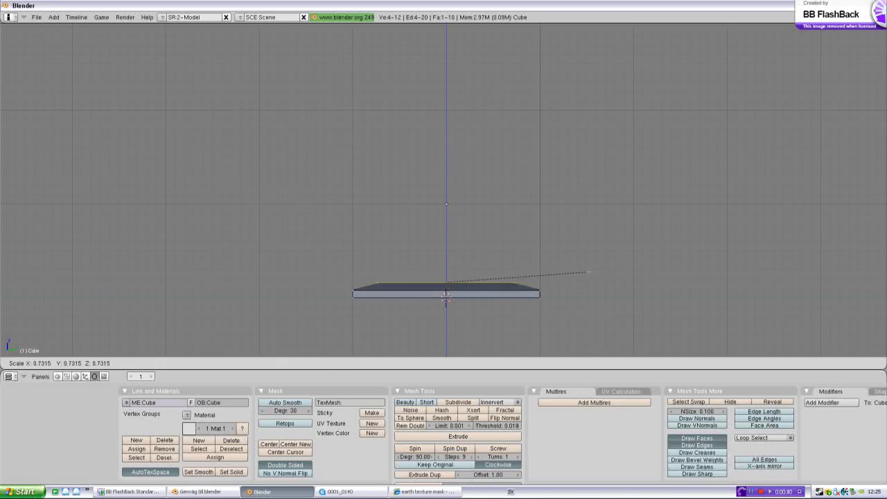
- Extrude the slab's top face again and scale it into a smaller inner face
left_click(583, 273)
middle_click_drag(583, 273, 575, 284)
key("e")
left_click(596, 288)
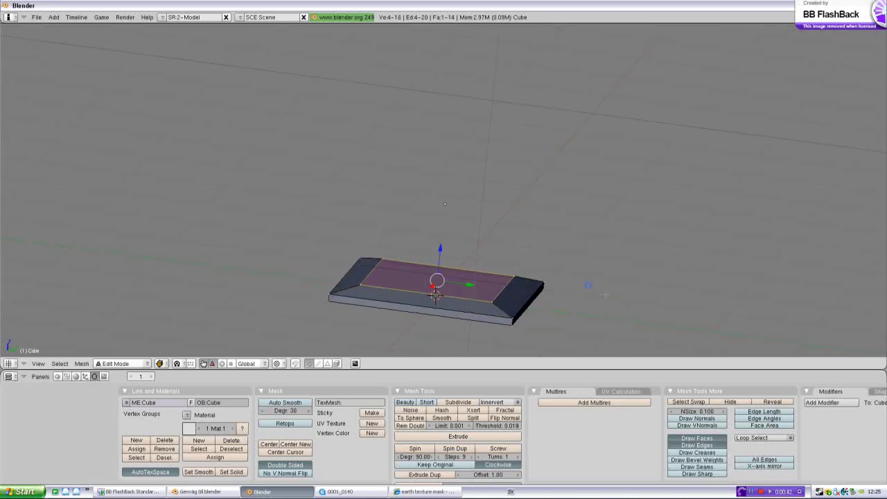
key("s")
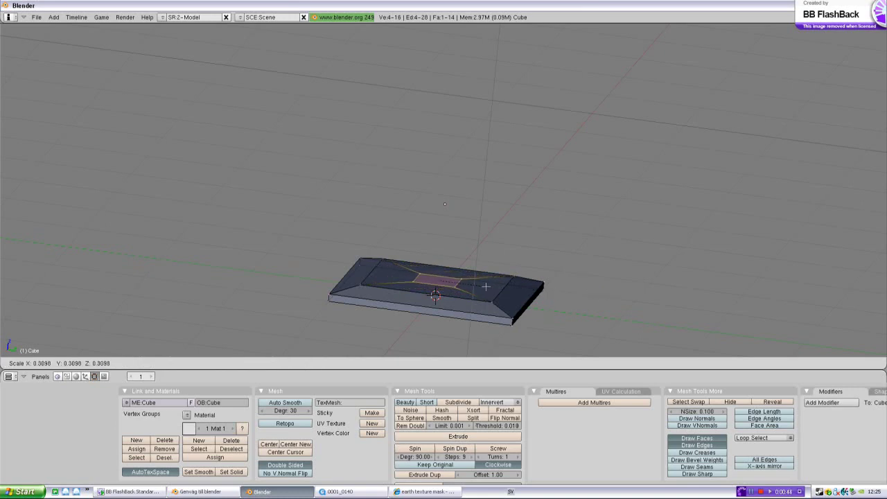
left_click(469, 284)
- Extrude the inner face down into the slab twice, scaling each step inward to form a sloped dish
key("e")
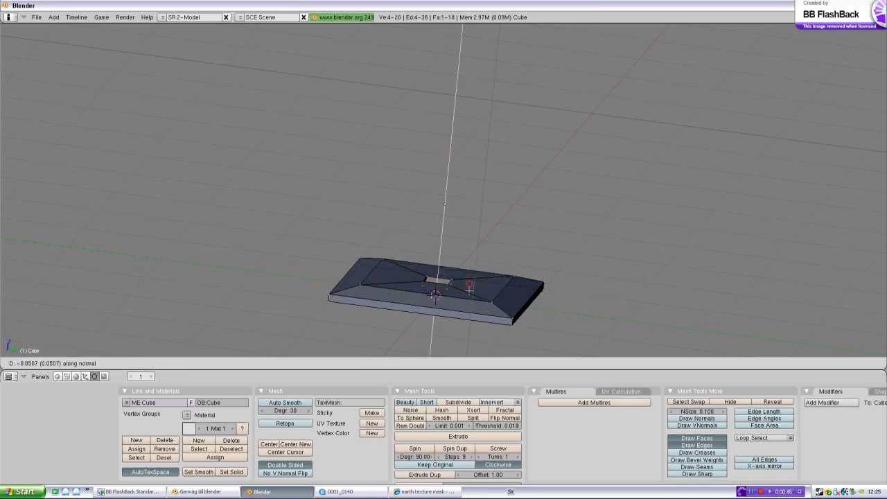
left_click(468, 291)
key("s")
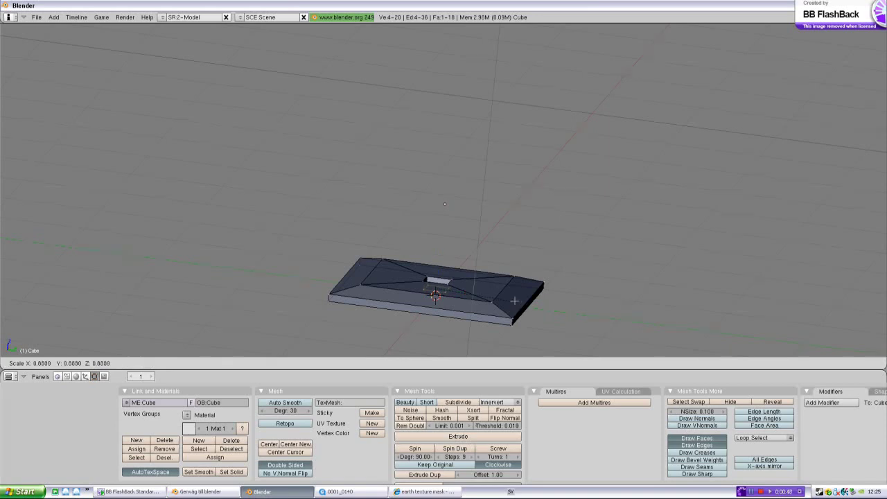
left_click(500, 300)
key("e")
left_click(500, 300)
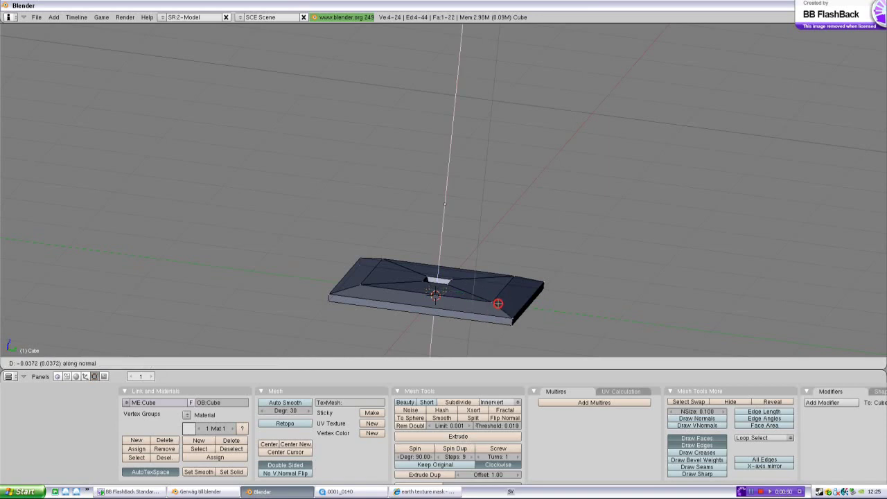
key("s")
left_click(490, 296)
- Select the dish's central face, extrude it into a small recess, and return to Object Mode
key("KP_1")
key("KP_5")
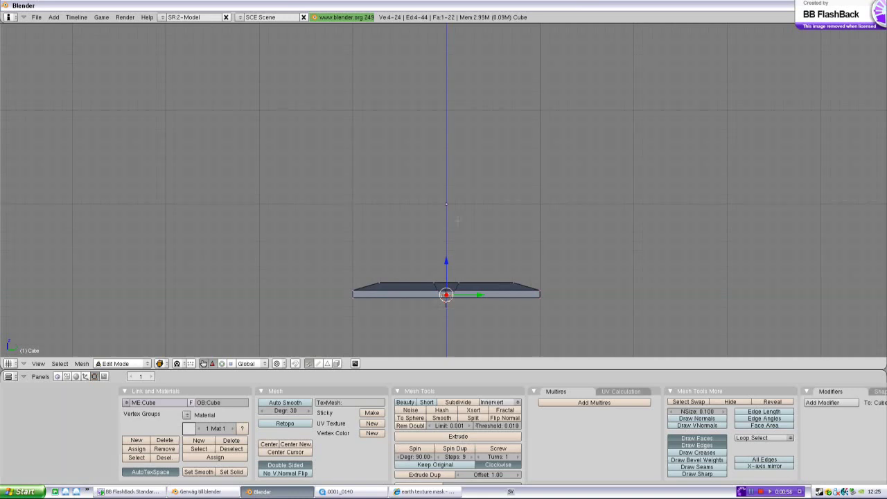
key("a")
key("a")
key("a")
right_click(446, 296)
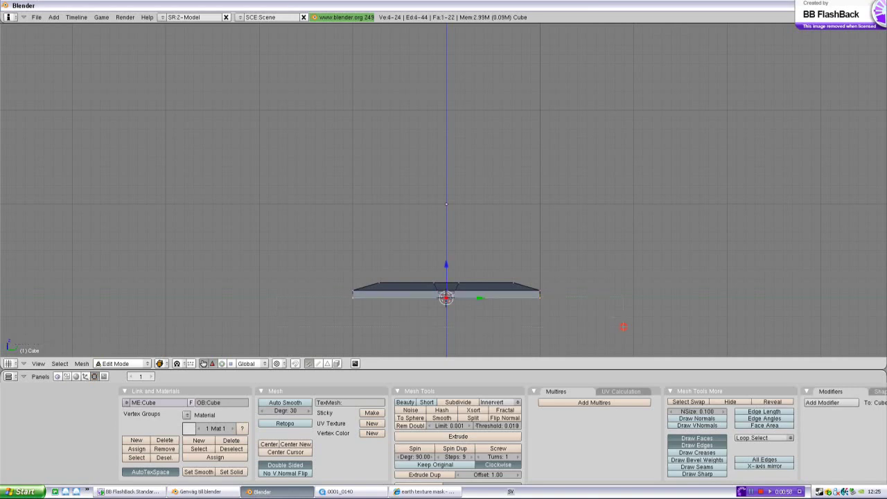
mouse_move(446, 297)
middle_mouse_down()
mouse_move(473, 300)
mouse_move(459, 302)
middle_mouse_up()
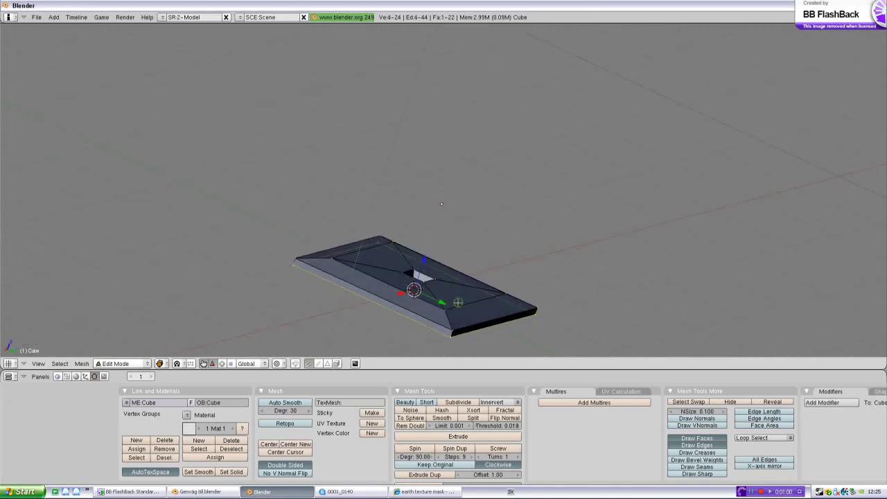
key("e")
left_click(459, 303)
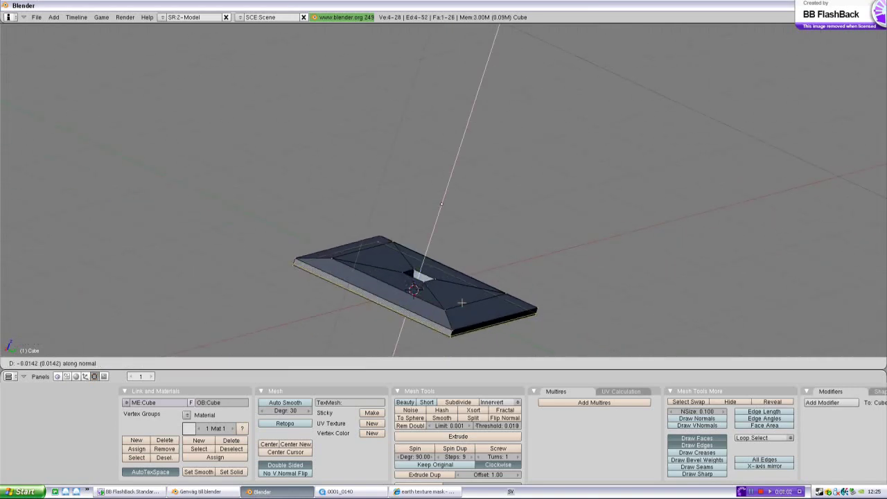
left_click(461, 302)
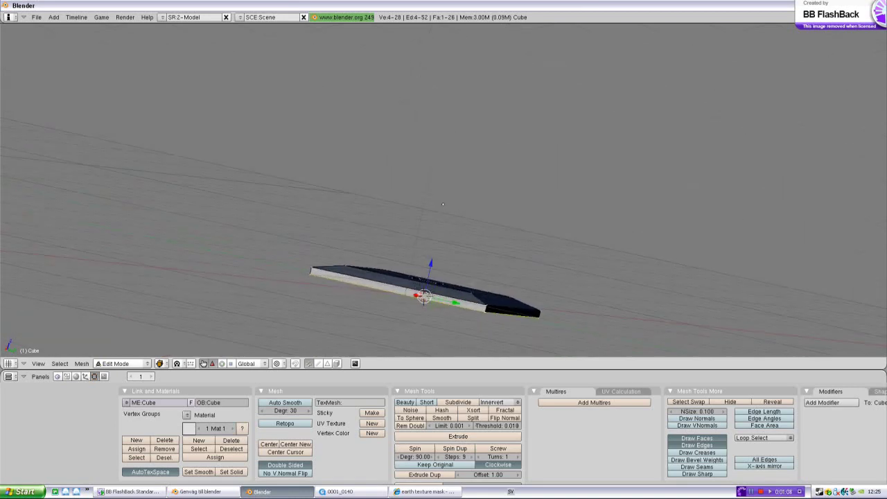
middle_click_drag(452, 300, 511, 315)
key("Tab")
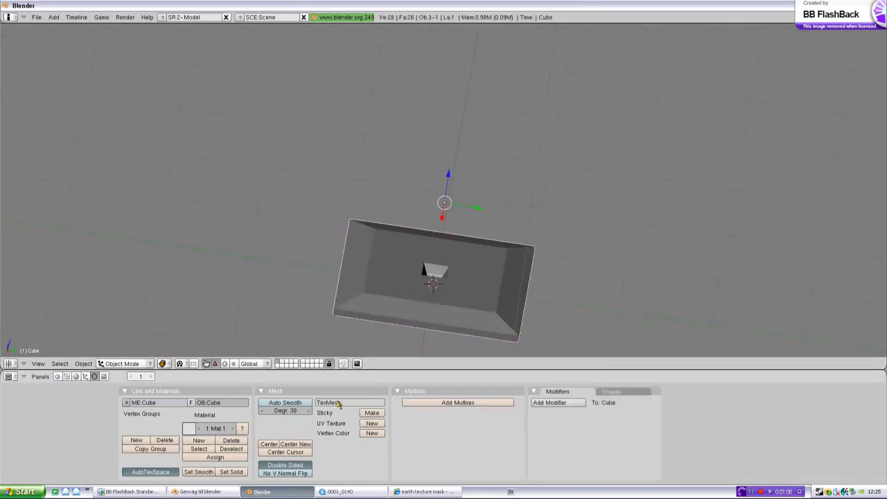
- Centre the dish's origin on its mesh and view it straight from the side
left_click(305, 444)
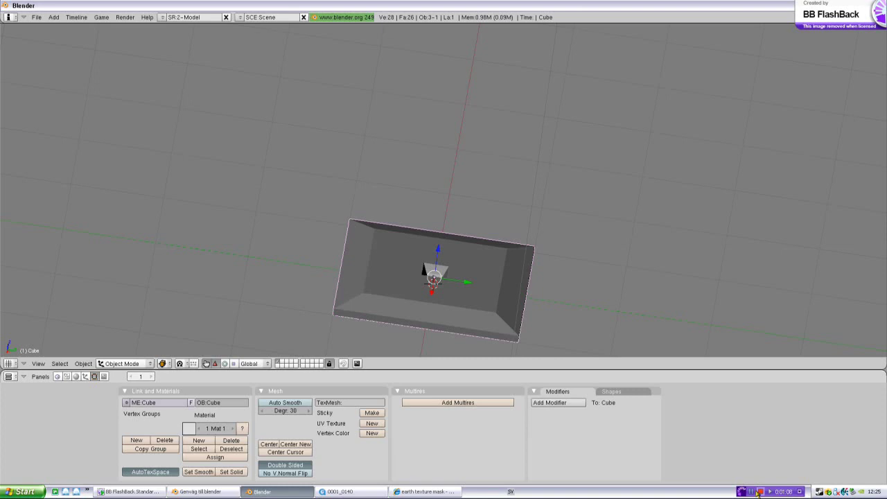
left_click(755, 493)
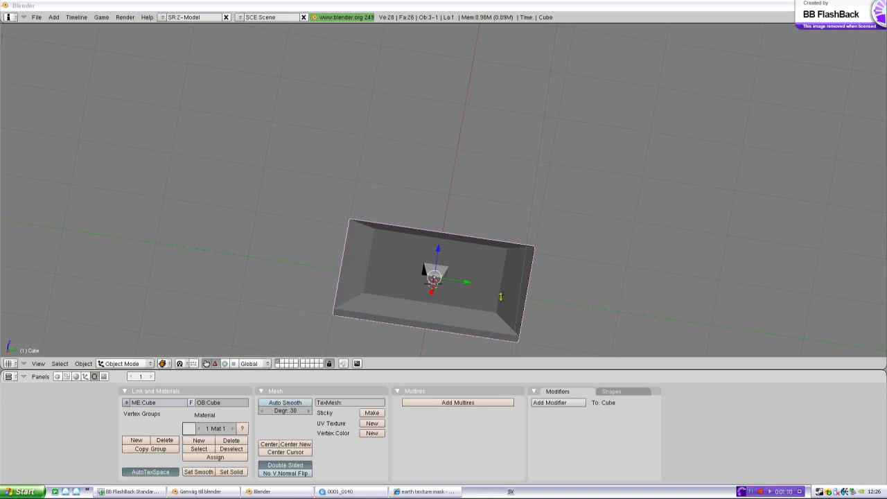
middle_click_drag(501, 296, 534, 315)
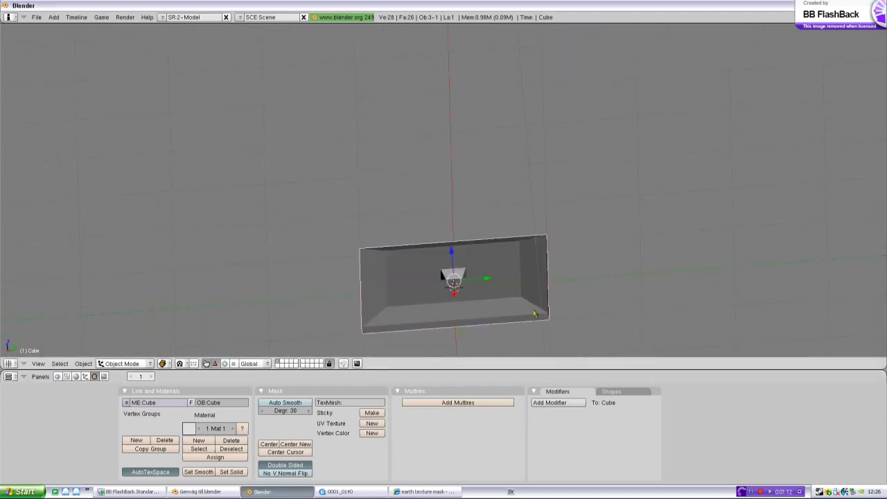
key("KP_3")
- Add a Subsurf modifier with level 2 and render level 4, and shade the dish smooth
left_click(572, 403)
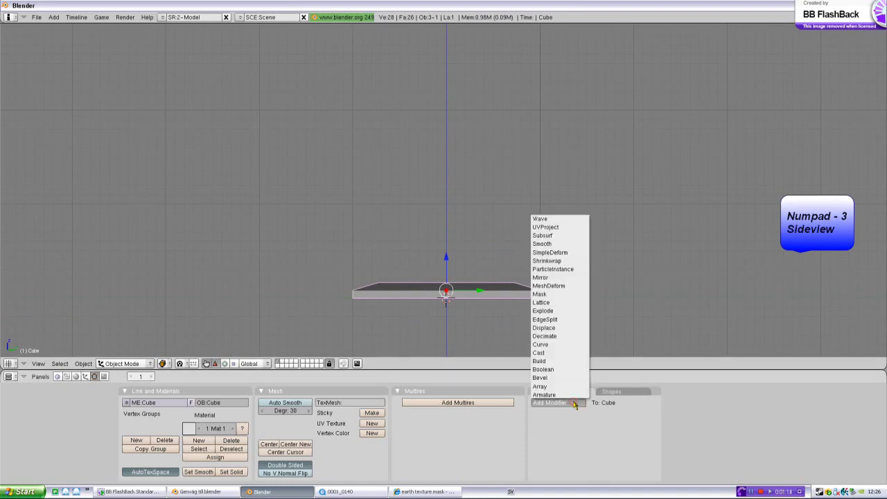
left_click(551, 239)
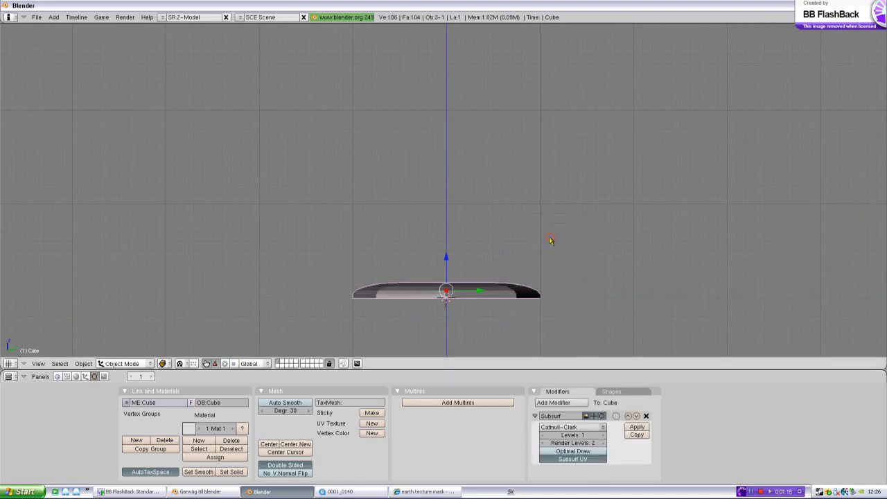
left_click(604, 434)
middle_click_drag(429, 326, 463, 332)
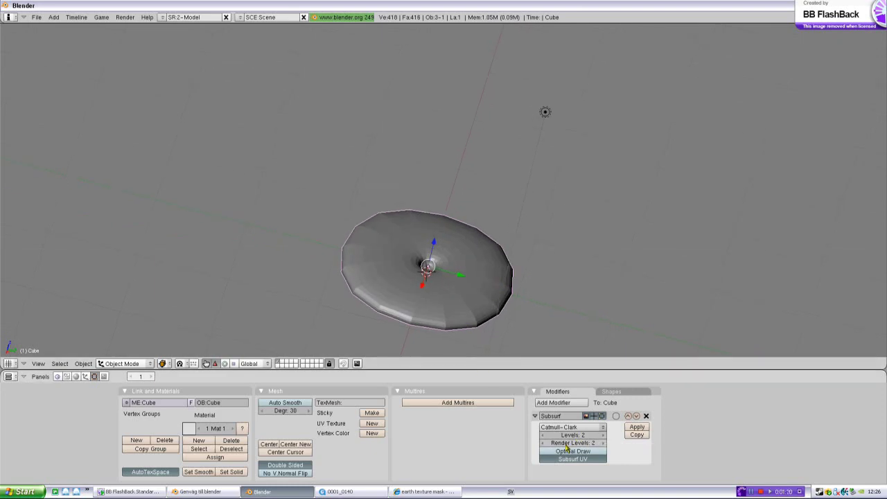
left_click(603, 444)
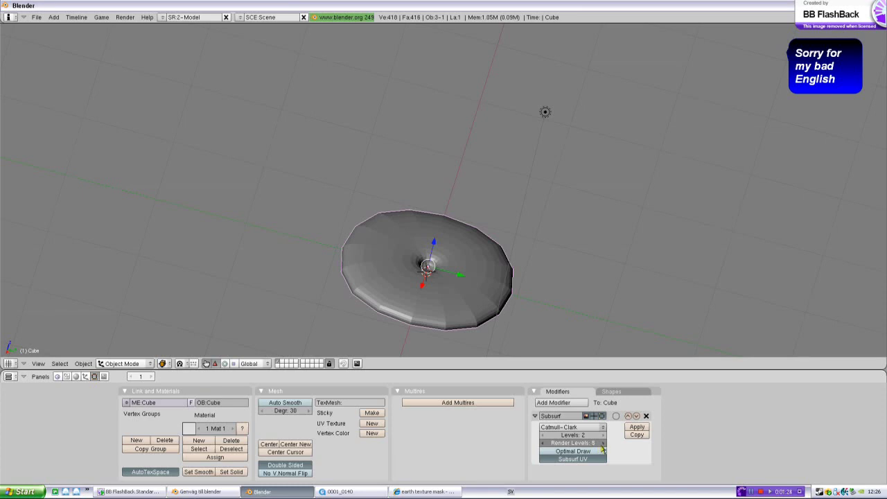
left_click(544, 442)
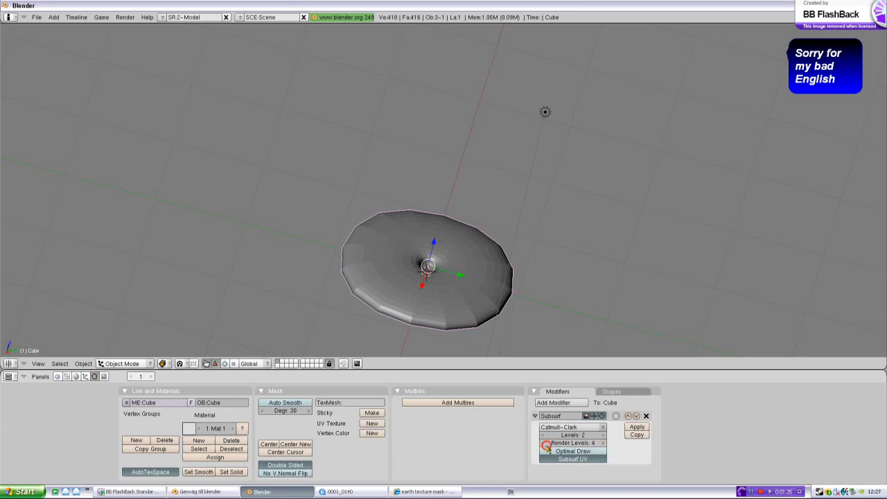
left_click(208, 471)
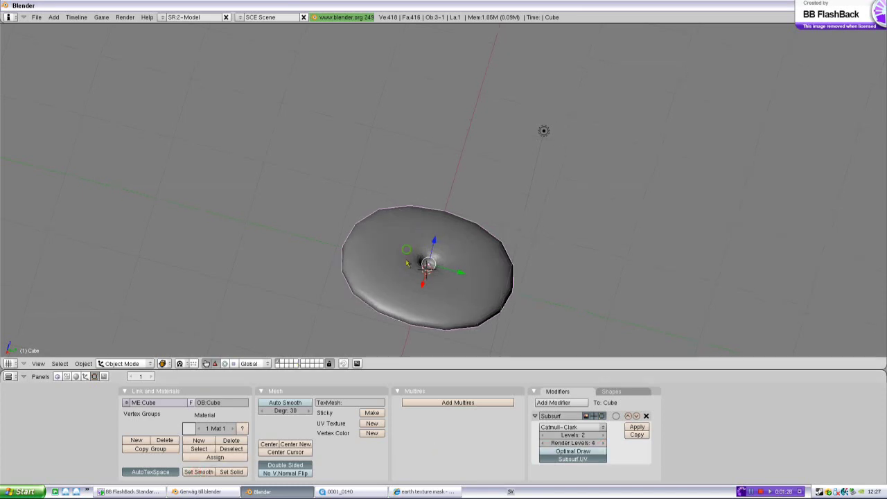
- Zoom out to the whole scene and add a Spot lamp at the dish centre
middle_click_drag(201, 350, 185, 344)
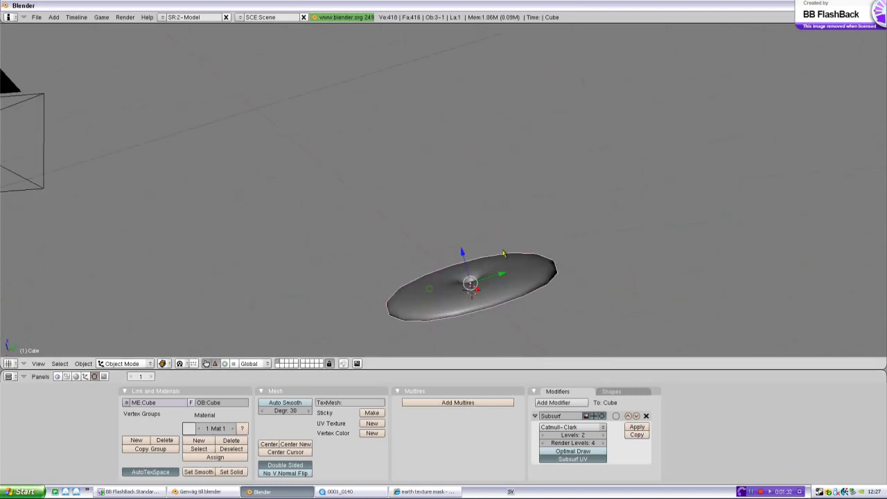
mouse_move(426, 270)
middle_mouse_down()
mouse_move(467, 277)
mouse_move(418, 305)
middle_mouse_up()
key("space")
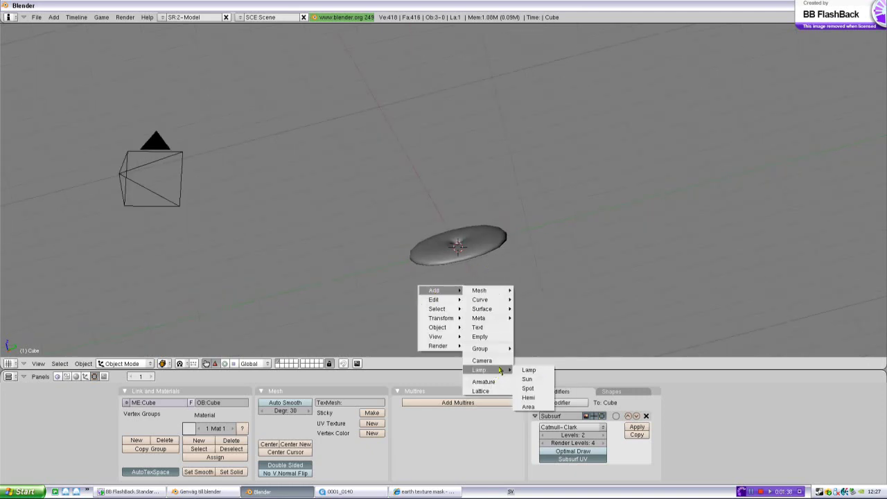
left_click(540, 388)
- Rotate the spot lamp 180° about X and lift it slightly along Z
middle_click_drag(517, 326, 496, 272)
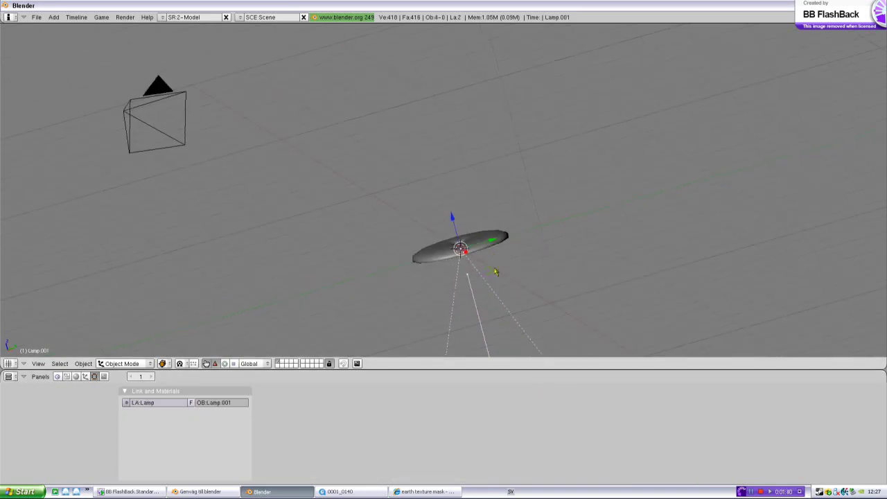
key("r")
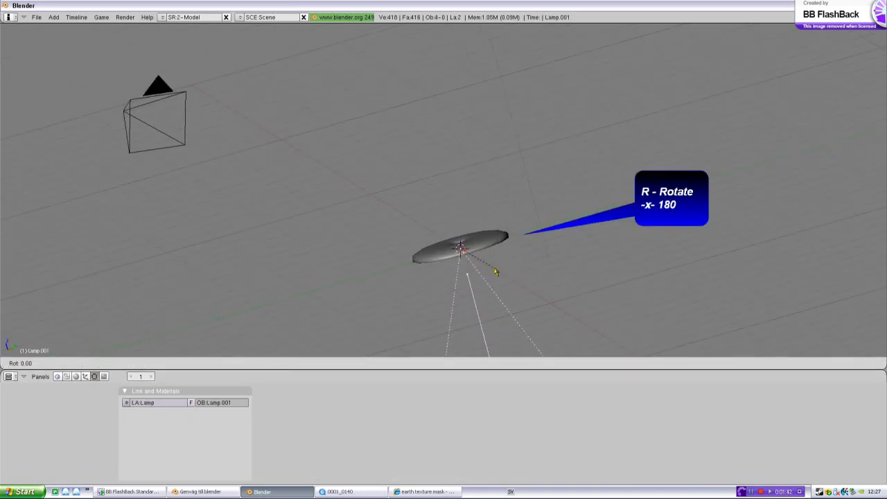
type("x")
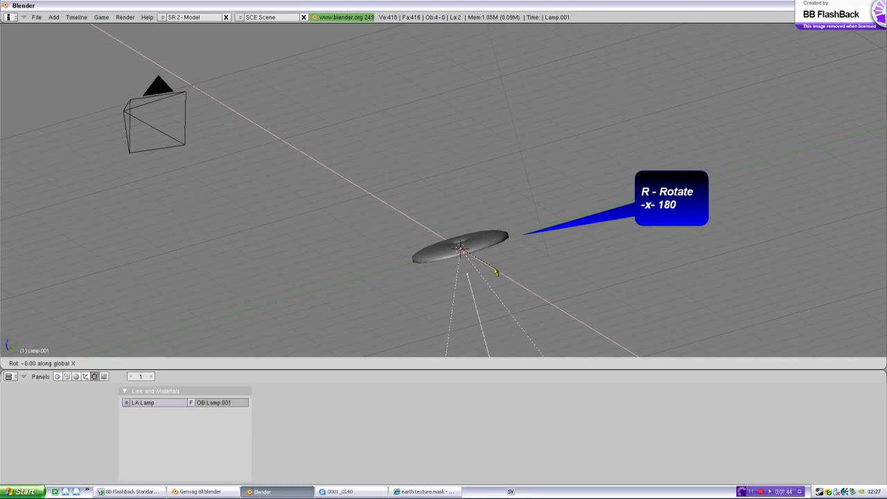
type("18")
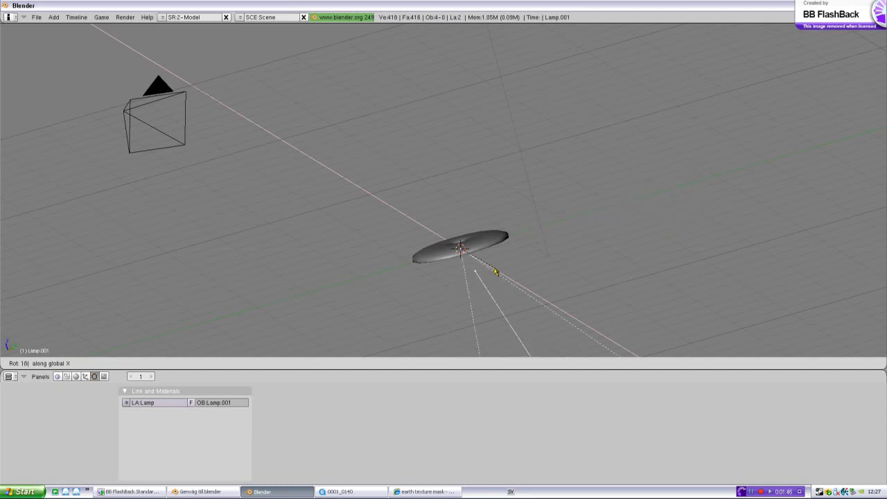
type("0")
key("Return")
middle_click_drag(497, 272, 456, 226)
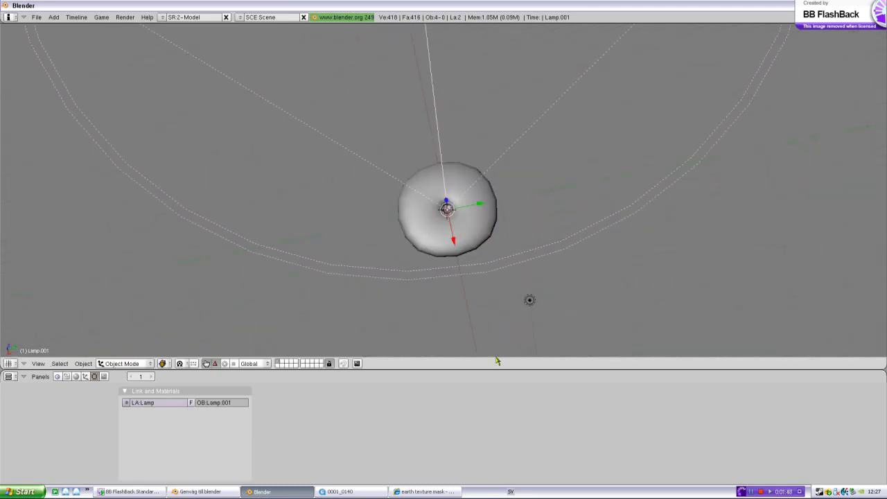
left_click_drag(456, 224, 454, 217)
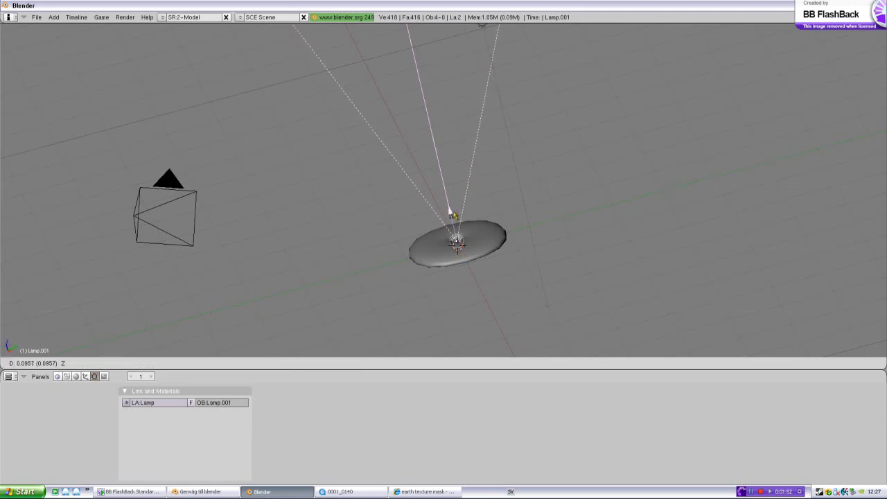
left_click_drag(451, 213, 452, 212)
mouse_move(389, 239)
middle_mouse_down()
mouse_move(398, 284)
mouse_move(540, 252)
mouse_move(339, 312)
middle_mouse_up()
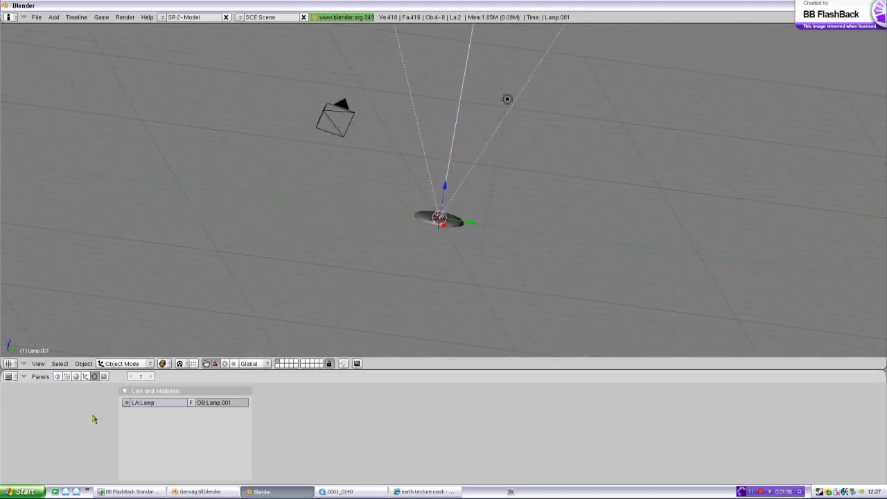
- Give the spot lamp distance 5.00, a light blue colour, and energy 2.065
left_click(75, 378)
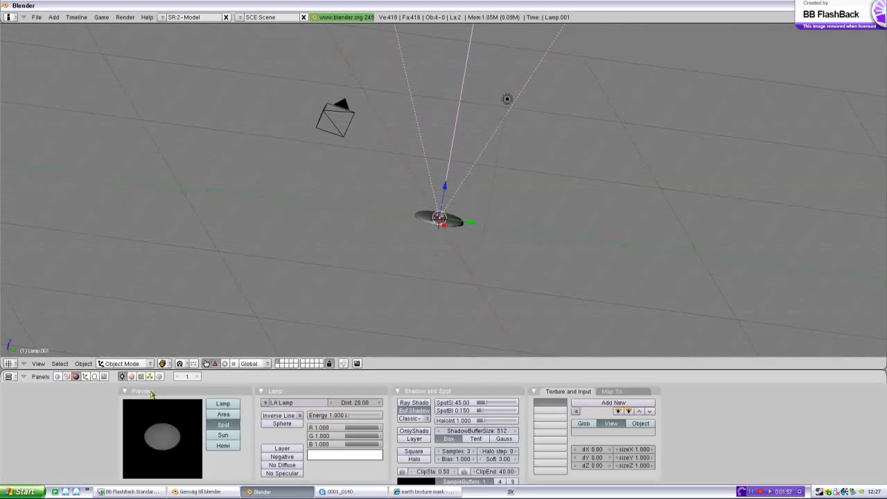
left_click(334, 403)
left_click(335, 403)
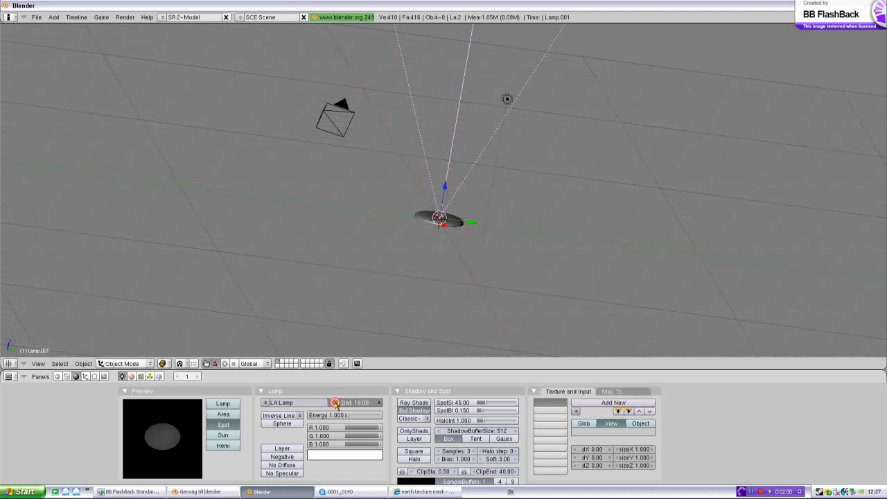
left_click(335, 404)
left_click(335, 403)
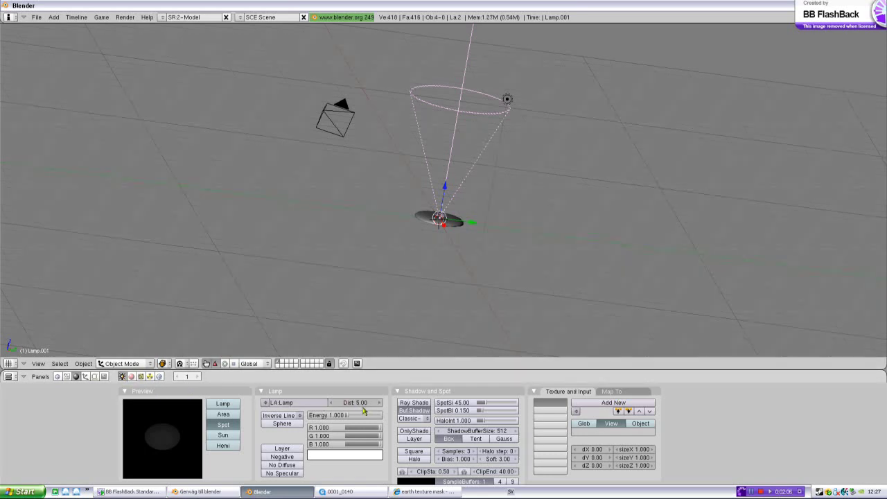
mouse_move(416, 291)
middle_mouse_down()
mouse_move(421, 256)
mouse_move(416, 346)
middle_mouse_up()
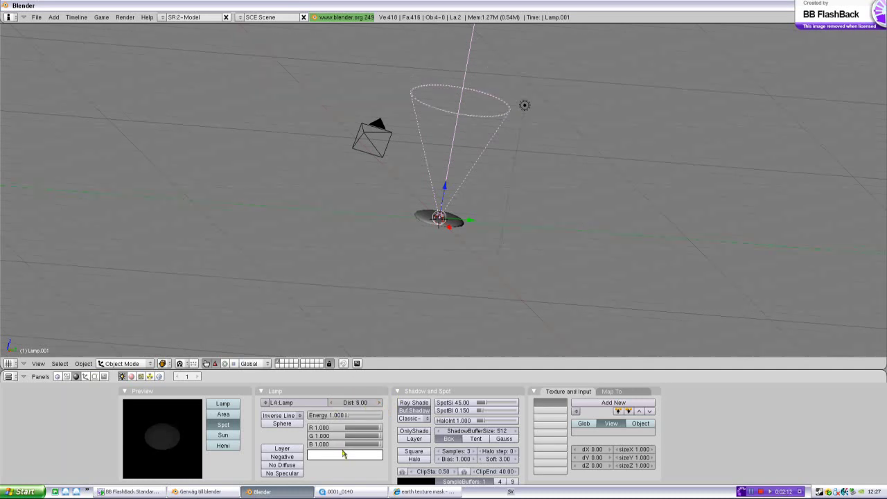
left_click(338, 454)
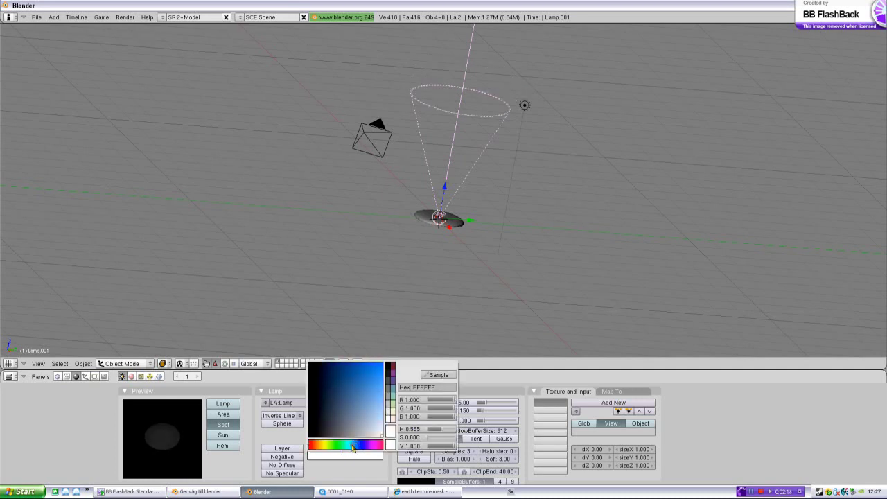
left_click_drag(352, 447, 351, 448)
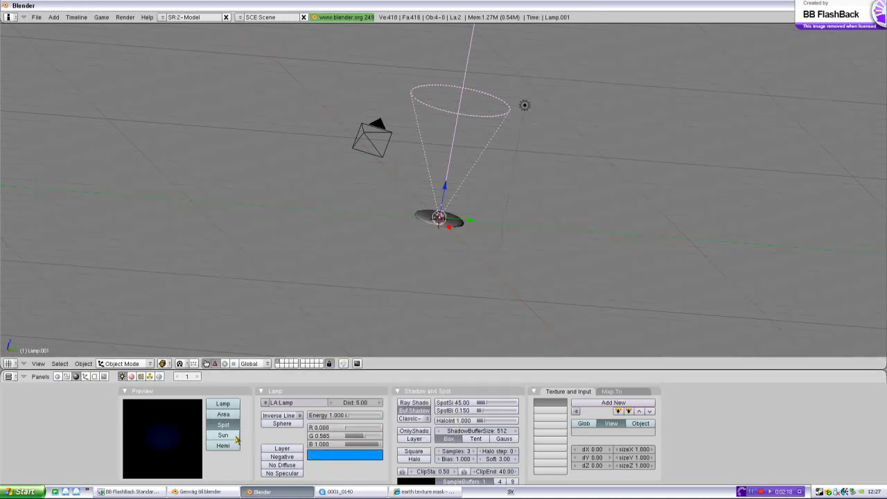
left_click_drag(346, 417, 352, 417)
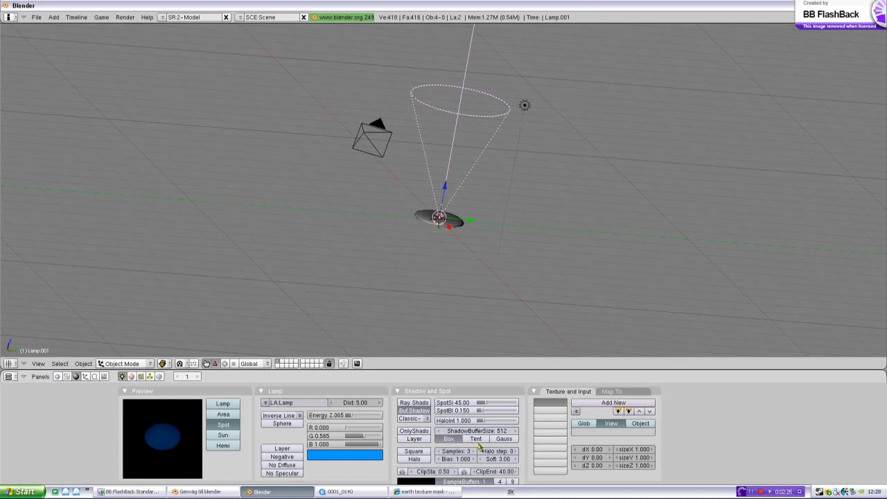
- Enable Halo with halo step 1 and buffered shadows on the spotlight, increasing the shadow buffer size
left_click(478, 432)
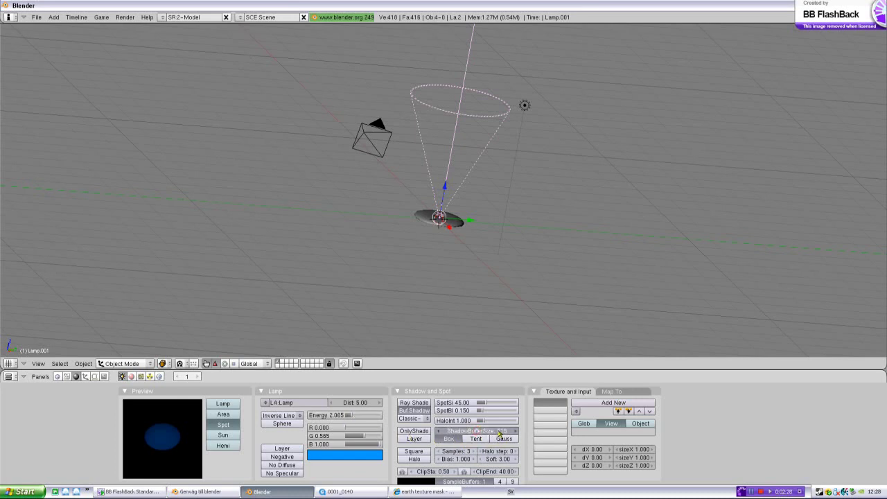
mouse_move(520, 433)
left_mouse_down()
mouse_move(529, 433)
mouse_move(518, 432)
left_mouse_up()
left_click(414, 459)
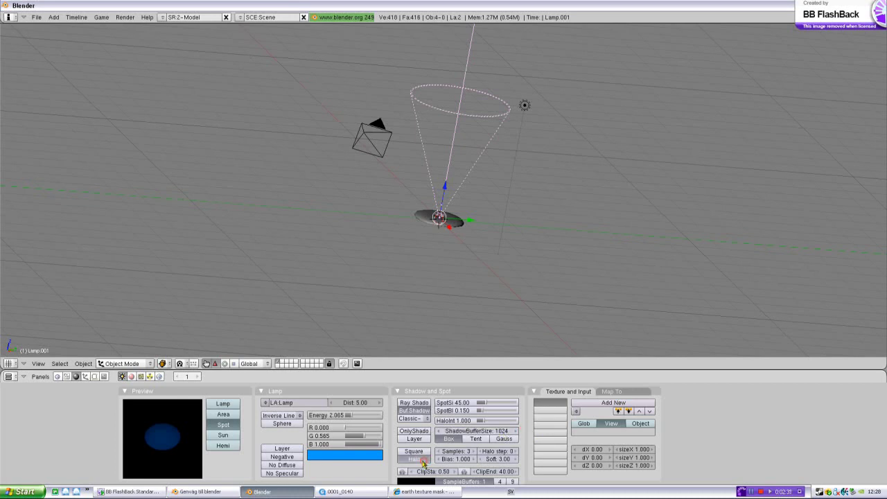
left_click(515, 452)
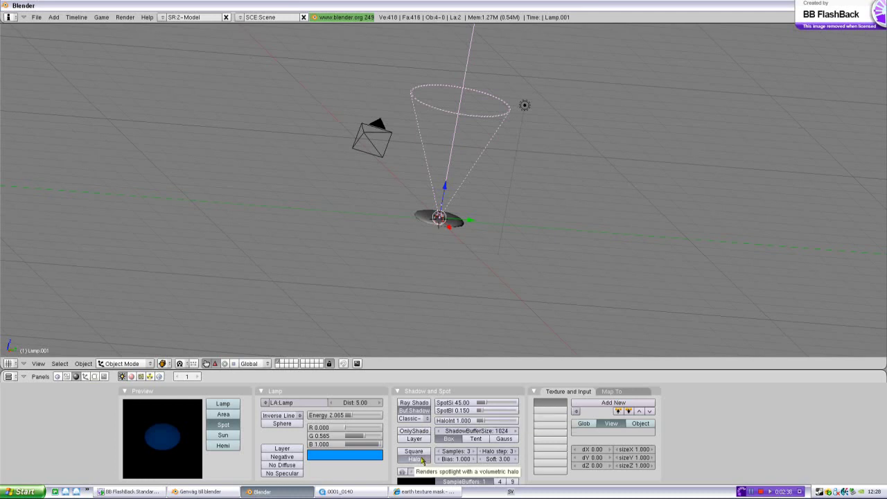
left_click(420, 410)
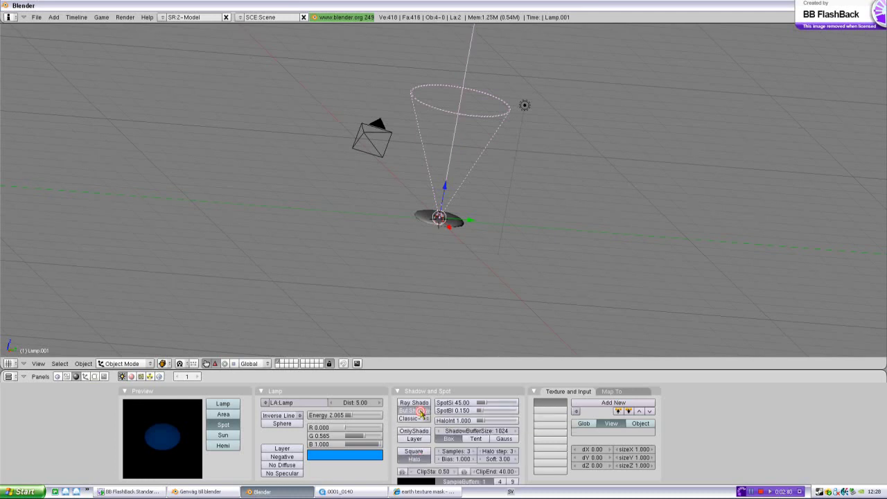
left_click(420, 410)
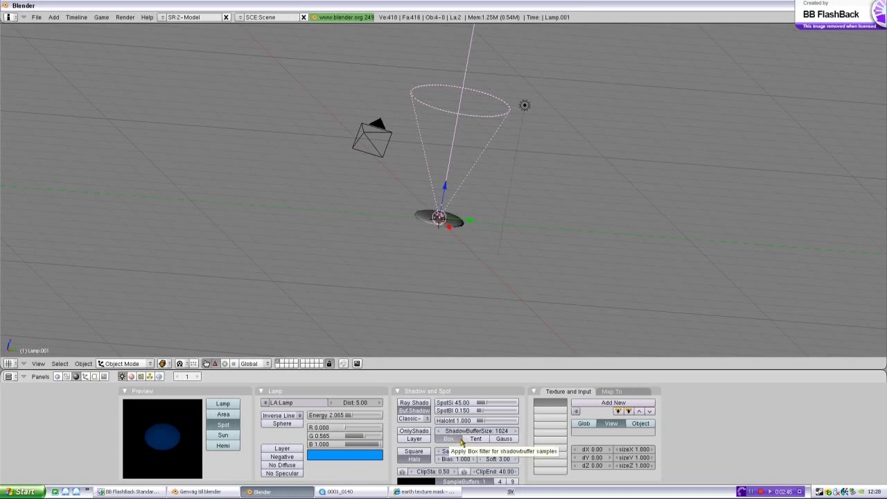
- Render an F12 test image of the glowing blue cone, then close it
middle_click_drag(468, 240, 427, 359)
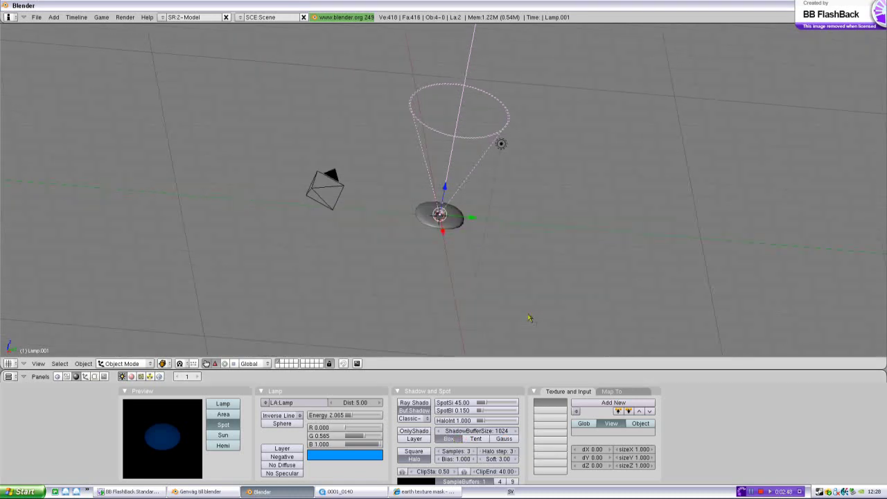
scroll(188, 438, "down", 1)
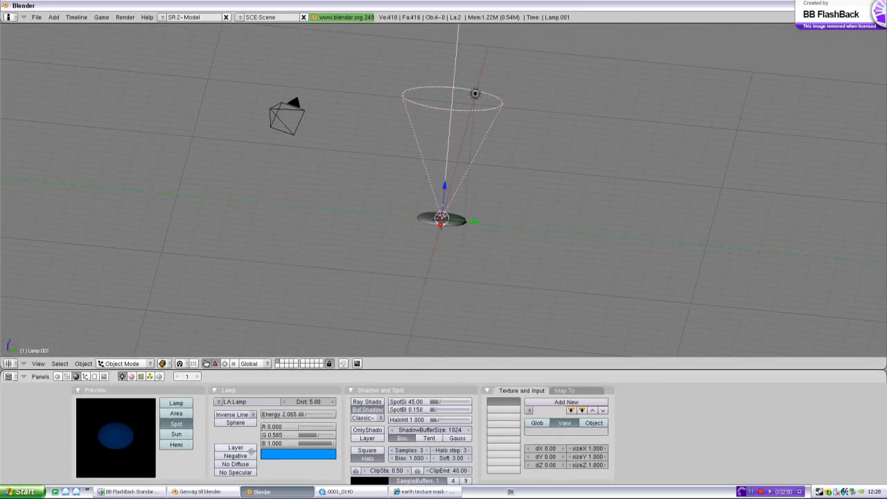
middle_click_drag(444, 273, 463, 273)
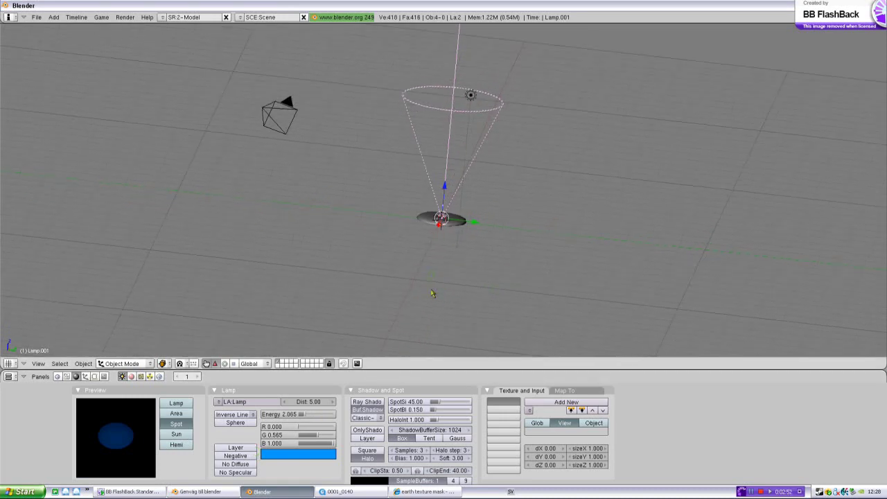
key("F12")
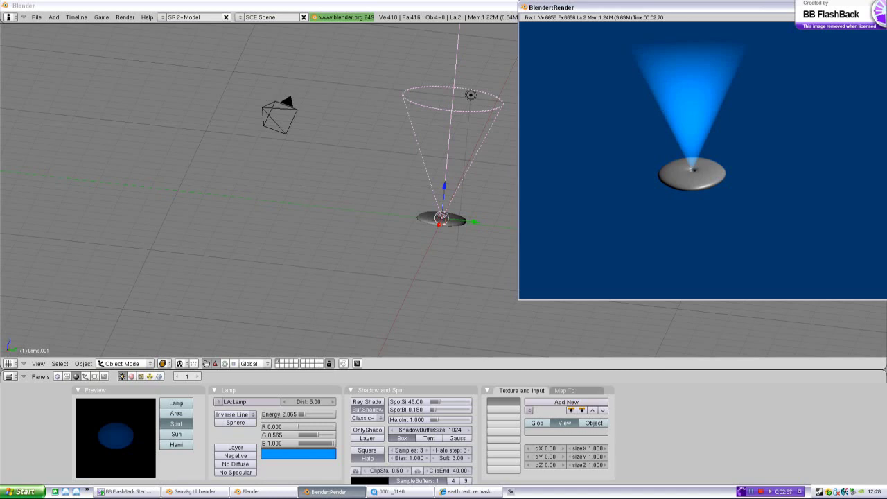
key("Escape")
- Set halo intensity to 1.159 and spot blend to 0.722, then deselect the spotlight
middle_click_drag(443, 278, 458, 228)
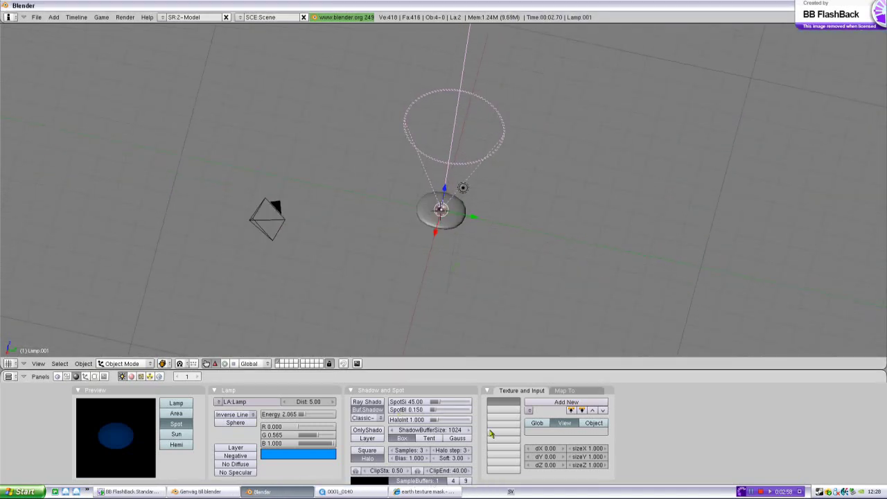
mouse_move(450, 420)
left_mouse_down()
mouse_move(437, 420)
mouse_move(448, 410)
left_mouse_up()
middle_click_drag(477, 309, 478, 277)
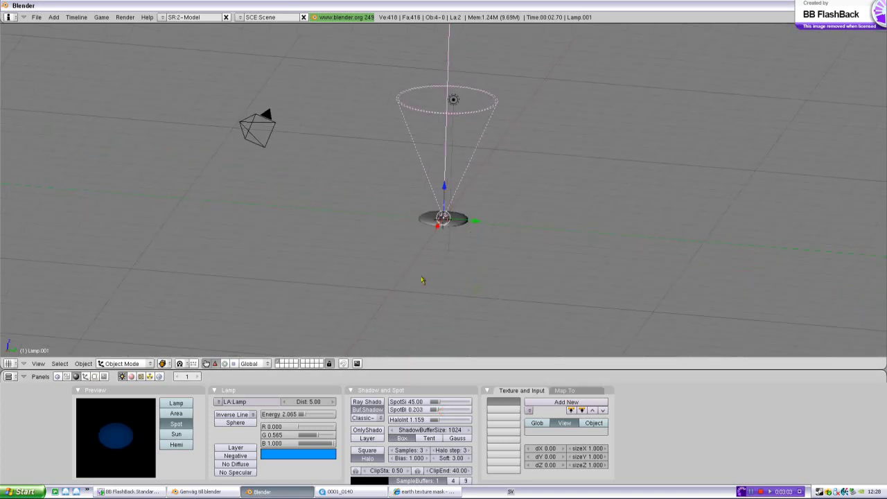
left_click_drag(440, 409, 458, 411)
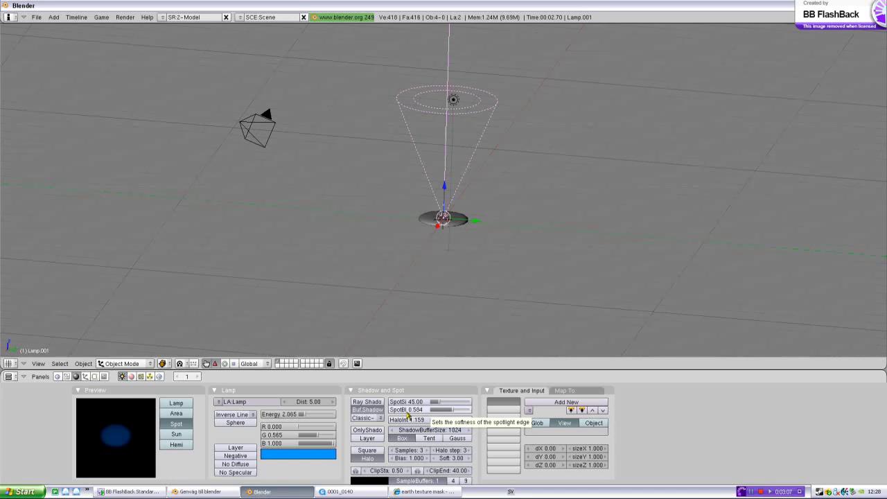
left_click_drag(442, 413, 449, 413)
mouse_move(452, 257)
middle_mouse_down()
mouse_move(463, 280)
mouse_move(104, 392)
middle_mouse_up()
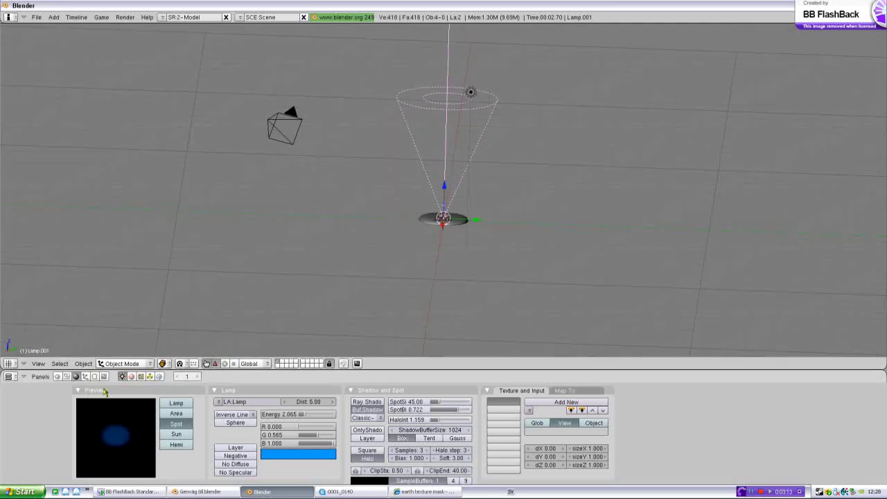
key("a")
mouse_move(429, 240)
middle_mouse_down()
mouse_move(452, 247)
mouse_move(432, 115)
mouse_move(390, 151)
middle_mouse_up()
- Delete the extra spot lamp
right_click(424, 107)
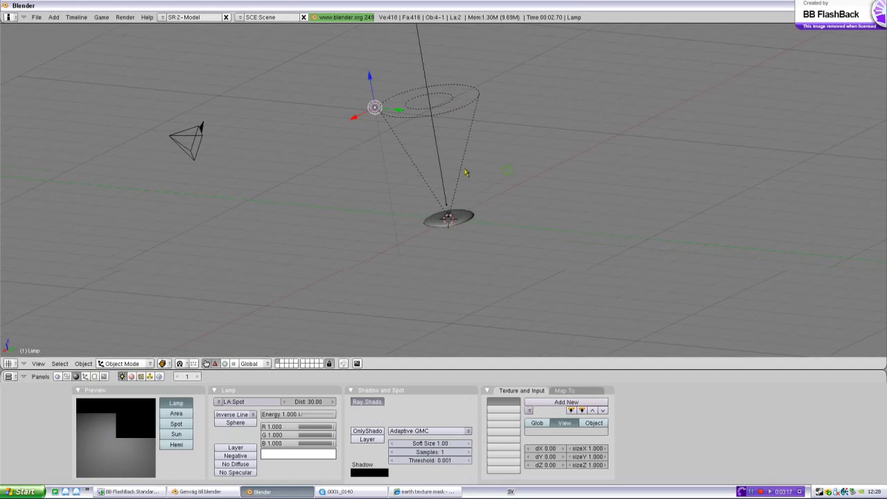
key("x")
left_click(390, 150)
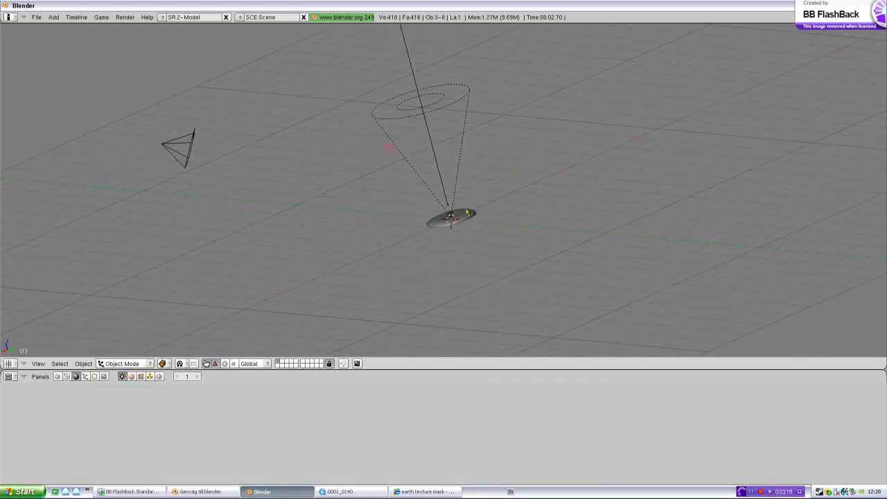
middle_click_drag(416, 208, 492, 264)
- Add a UV sphere and raise it along Z into the light cone
key("space")
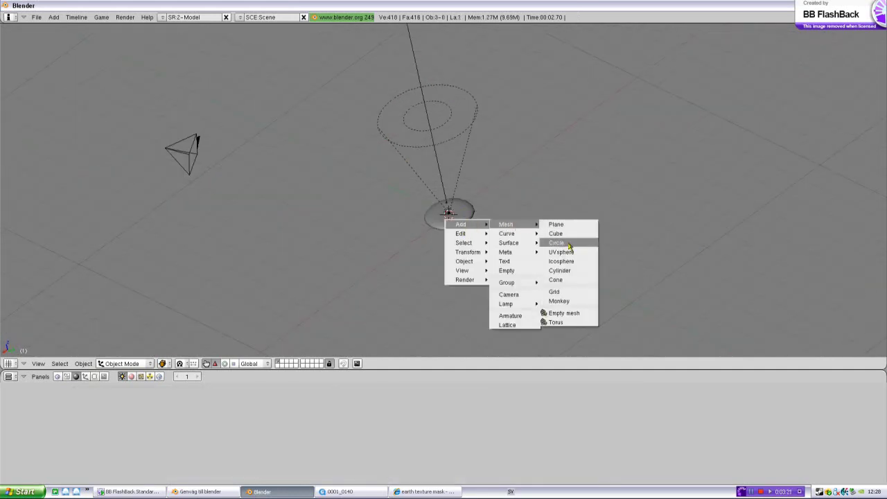
left_click(572, 252)
left_click(617, 257)
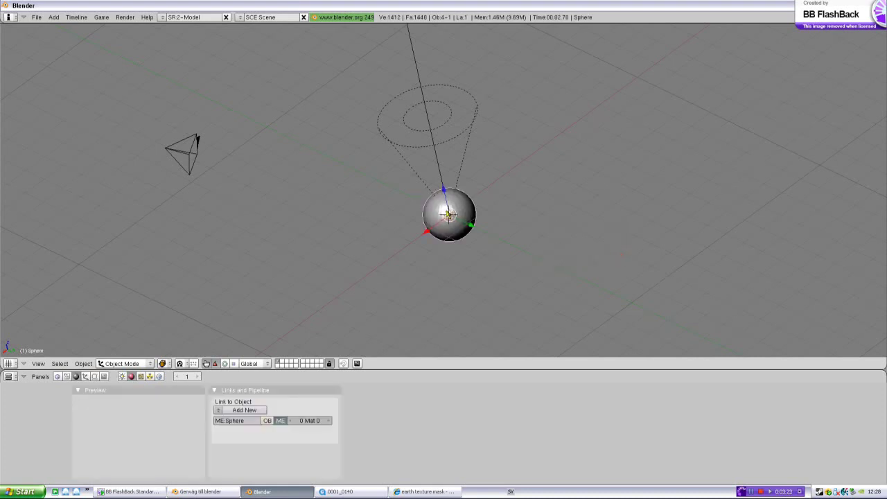
left_click_drag(447, 196, 446, 138)
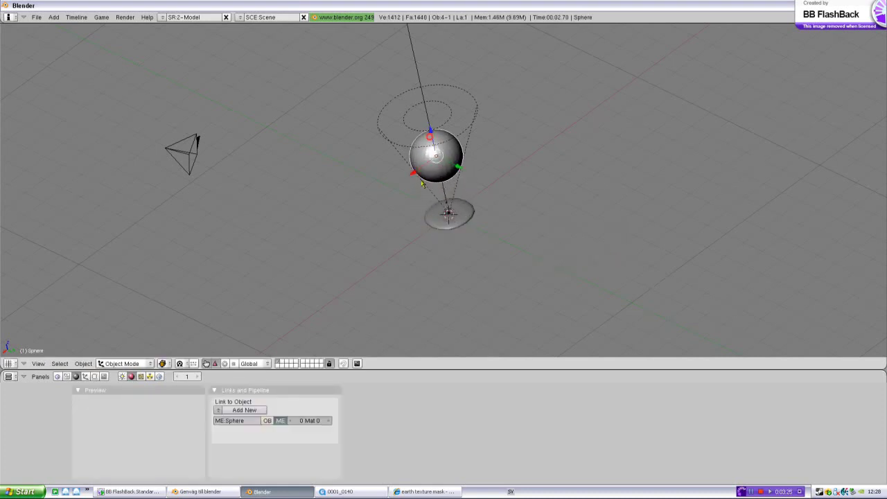
mouse_move(446, 138)
middle_mouse_down()
mouse_move(534, 151)
mouse_move(547, 242)
middle_mouse_up()
- Shrink the sphere to about 0.66 scale
key("s")
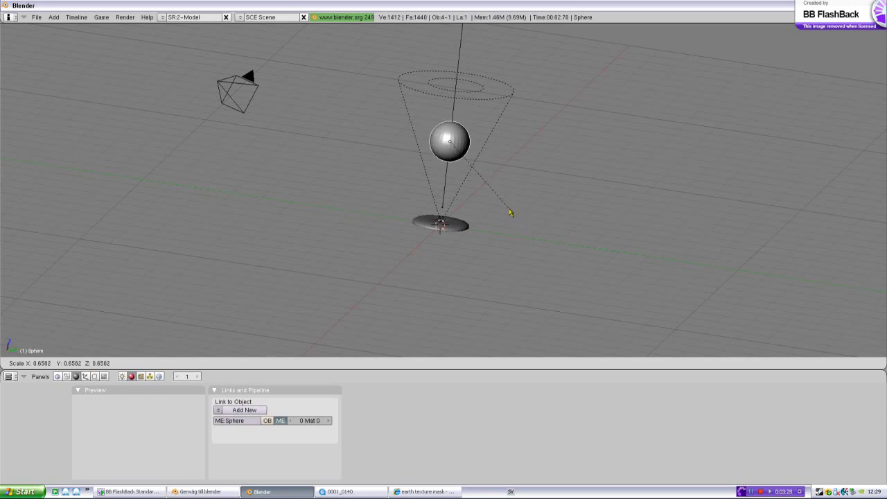
left_click(513, 213)
middle_click_drag(421, 198, 321, 104)
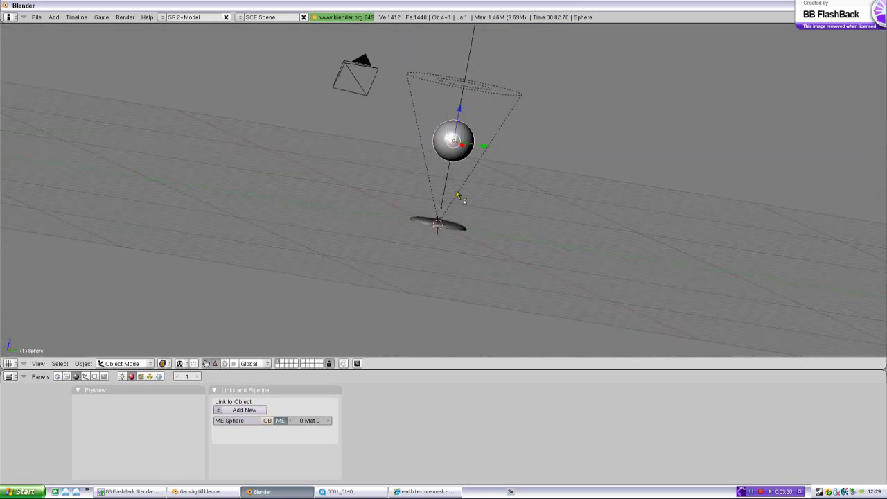
right_click(345, 103)
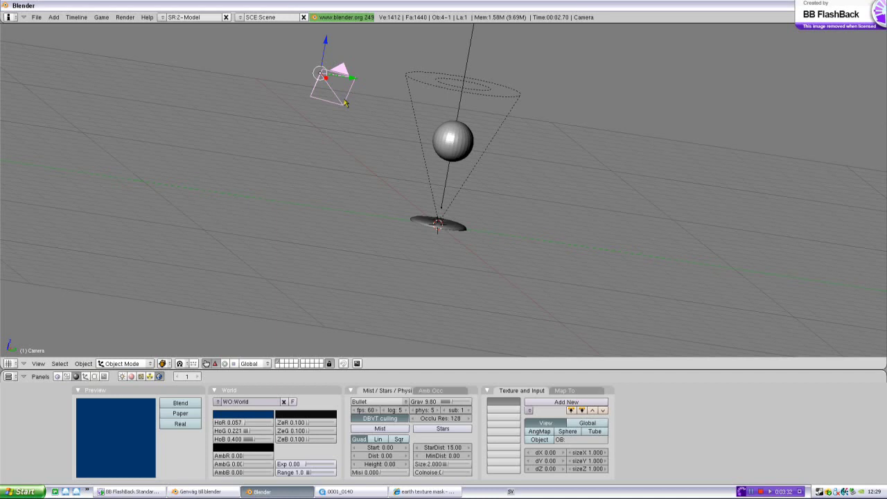
- In camera view, fly the camera to centre the floating sphere, light cone and dish
key("KP_0")
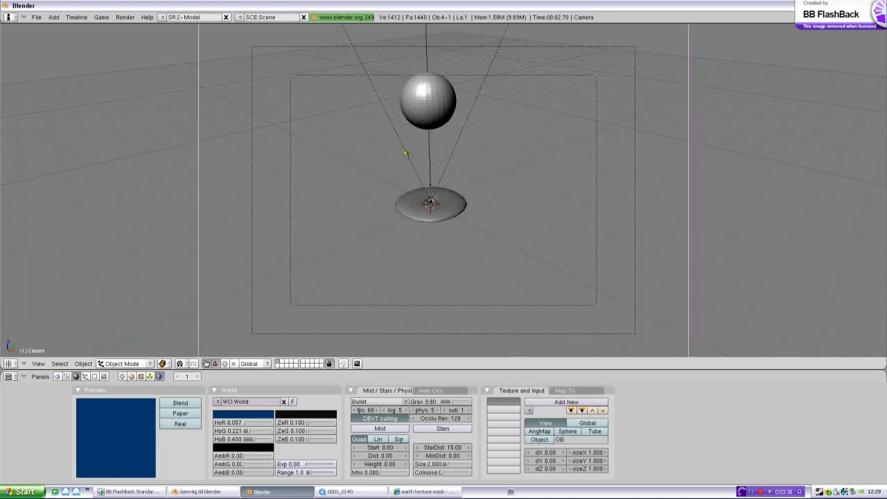
key("a")
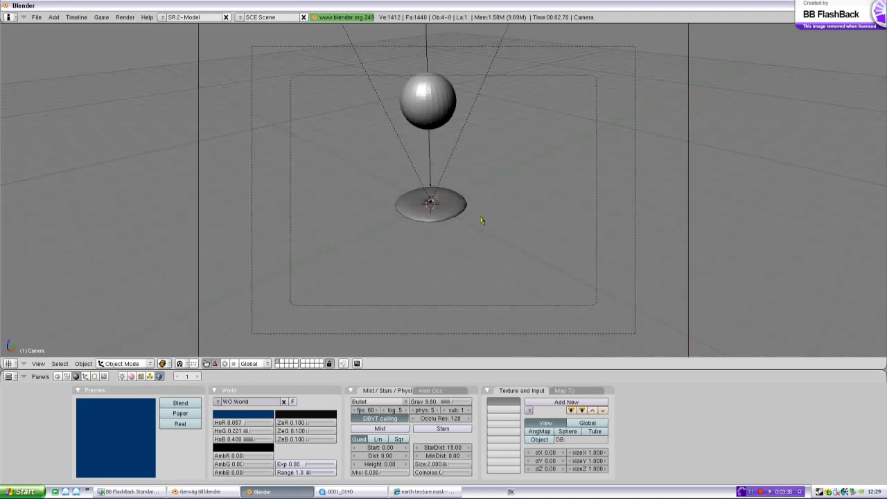
key("shift+f")
scroll(445, 195, "down", 2)
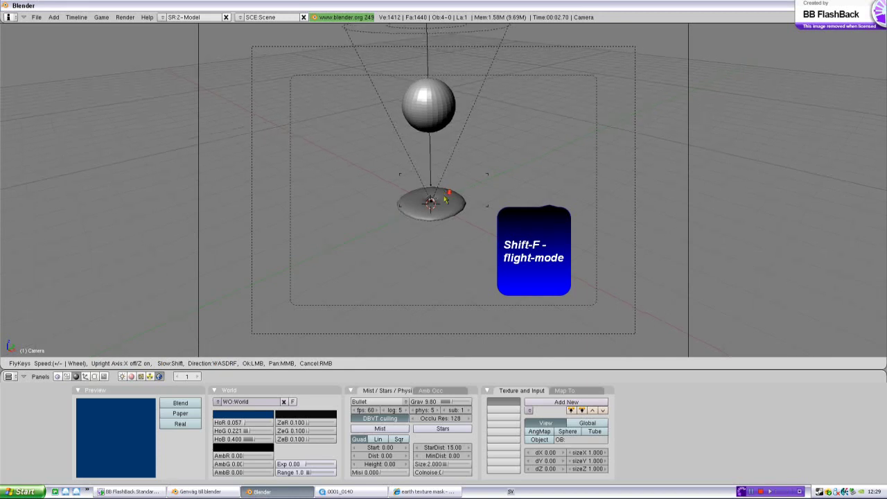
scroll(385, 228, "up", 3)
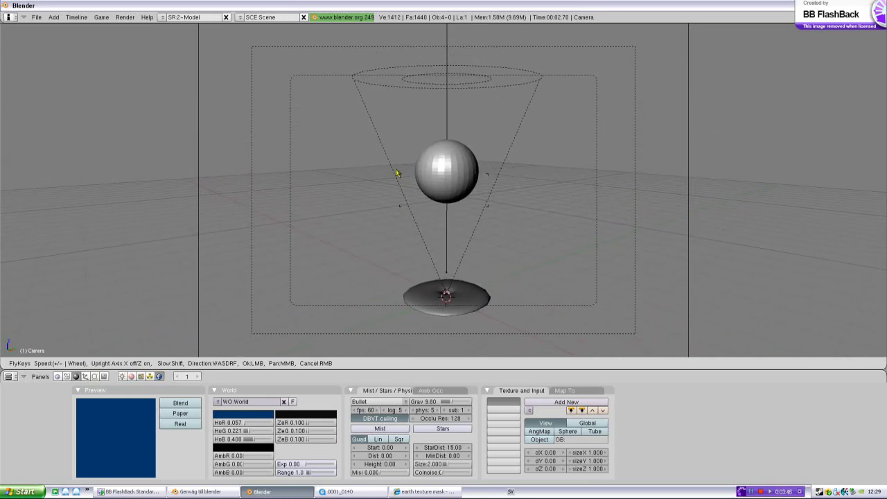
left_click(408, 212)
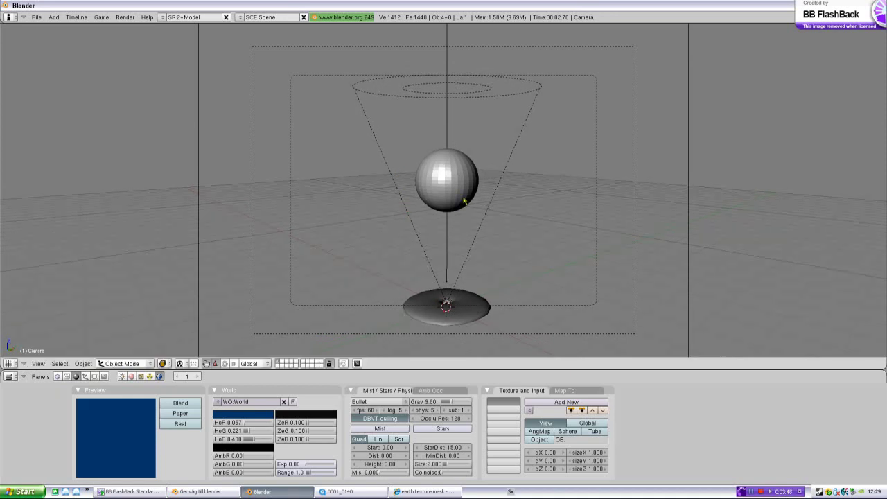
mouse_move(587, 205)
middle_mouse_down()
mouse_move(608, 255)
mouse_move(291, 311)
middle_mouse_up()
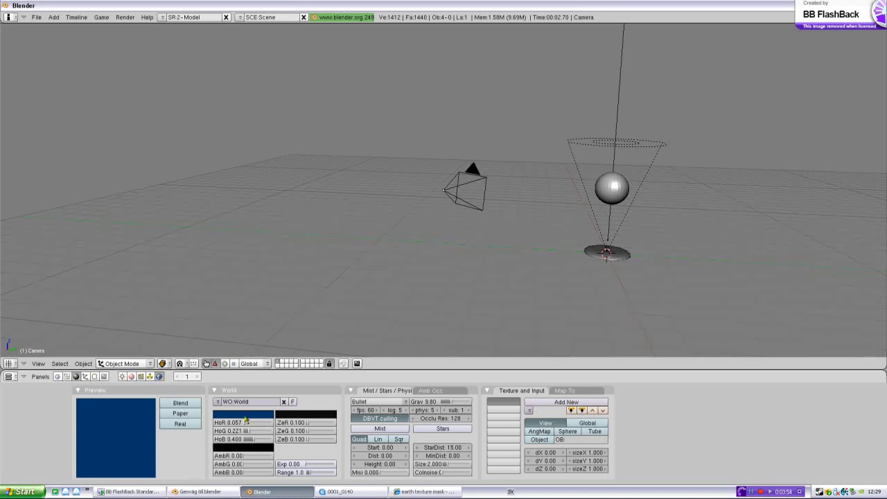
left_click(245, 416)
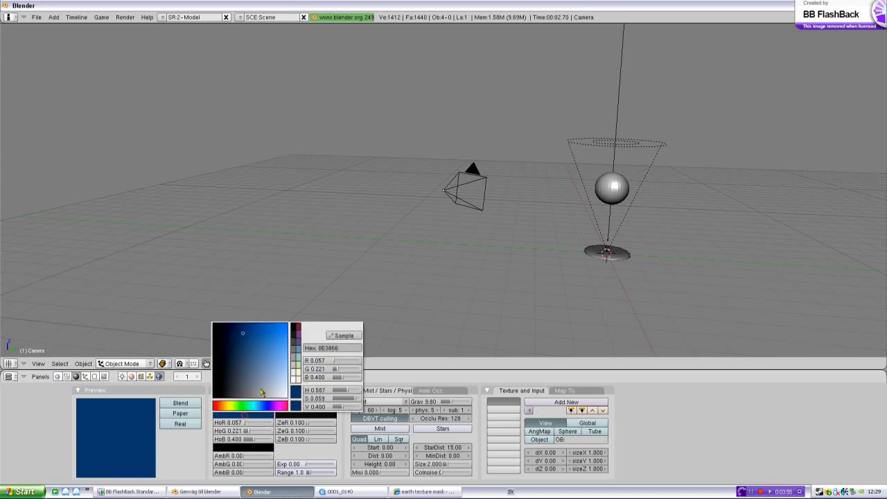
left_click(167, 447)
middle_click_drag(458, 230, 776, 247)
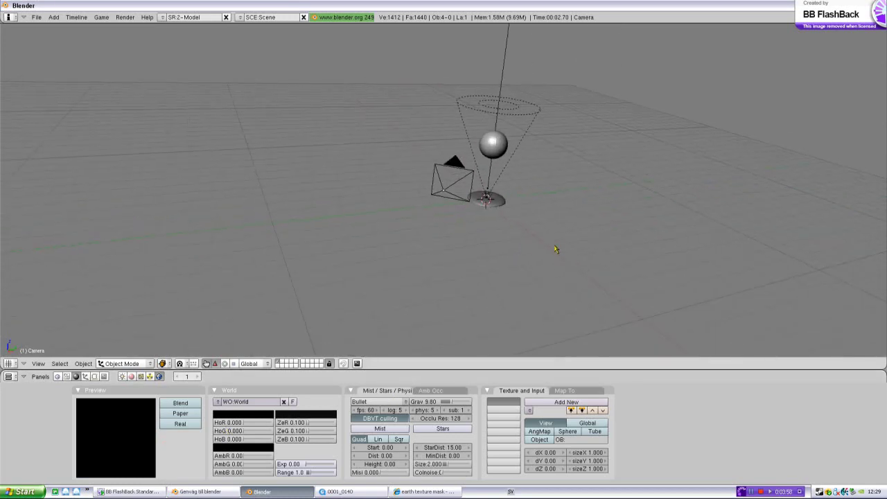
middle_click_drag(495, 160, 560, 247)
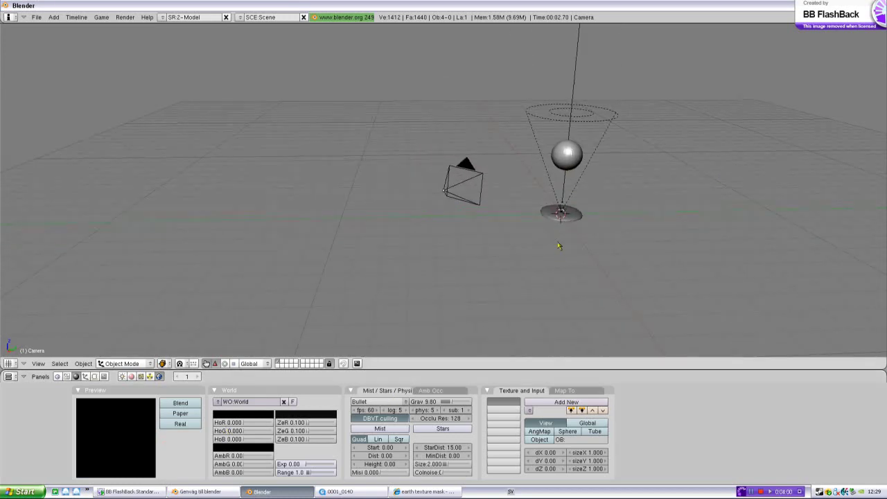
key("a")
middle_click_drag(650, 256, 405, 267)
key("a")
scroll(405, 267, "up", 2)
scroll(388, 245, "up", 3)
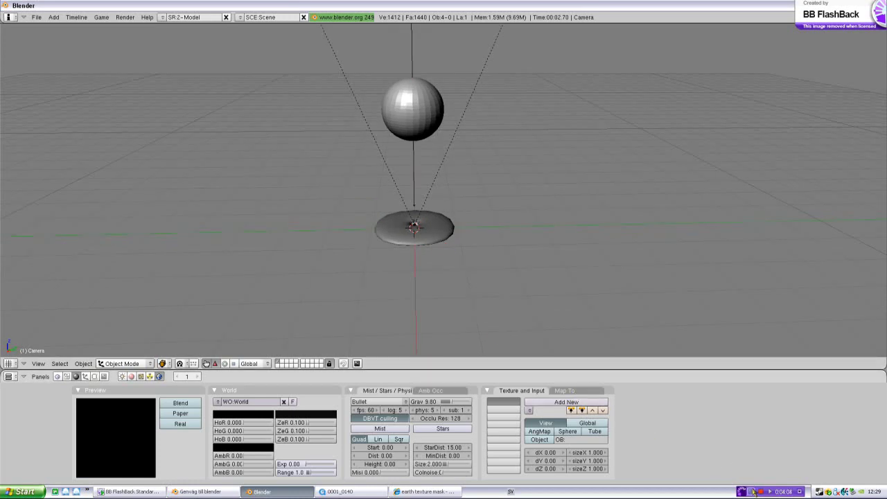
middle_click_drag(482, 326, 482, 300)
scroll(482, 300, "down", 2)
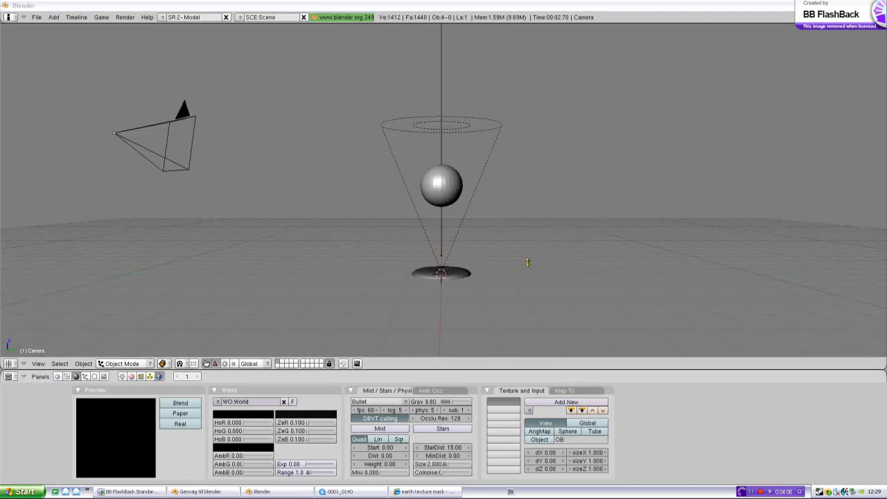
middle_click_drag(469, 271, 499, 297)
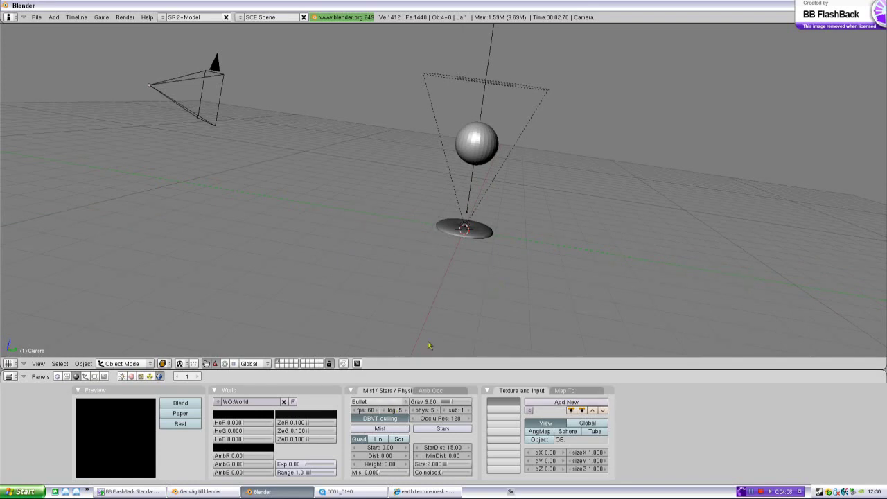
- Add a point lamp and colour it blue (R 0, G 0.446, B 1)
key("a")
key("a")
key("space")
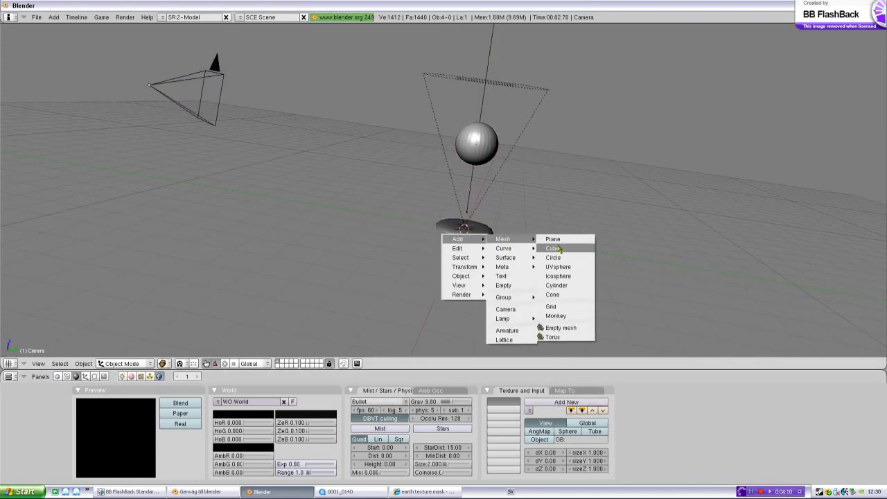
mouse_move(503, 318)
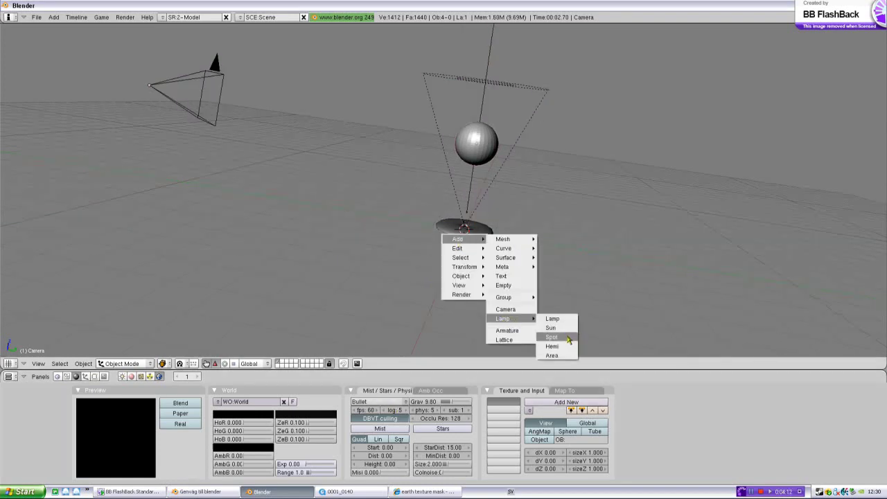
left_click(558, 318)
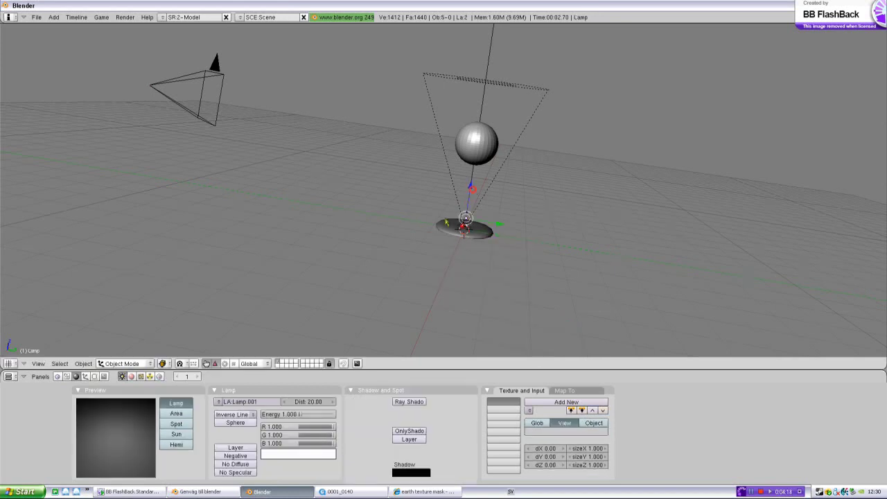
left_click(284, 454)
left_click(310, 446)
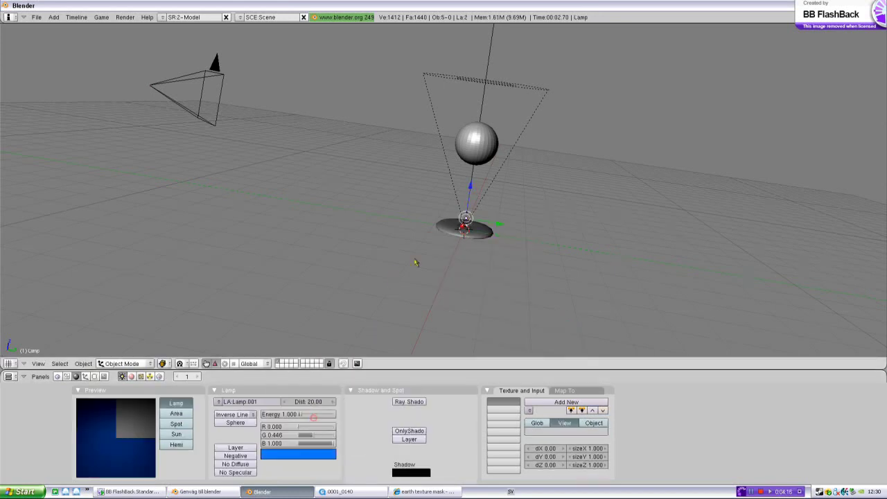
- Lower the blue lamp slightly along Z to sit at the dish
middle_click_drag(415, 262, 388, 232)
key("g")
key("z")
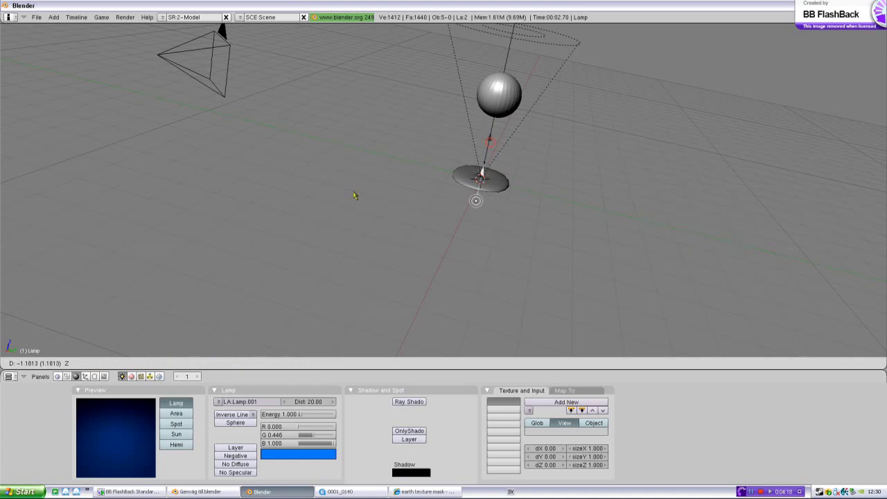
left_click(383, 162)
middle_click_drag(383, 163, 586, 234)
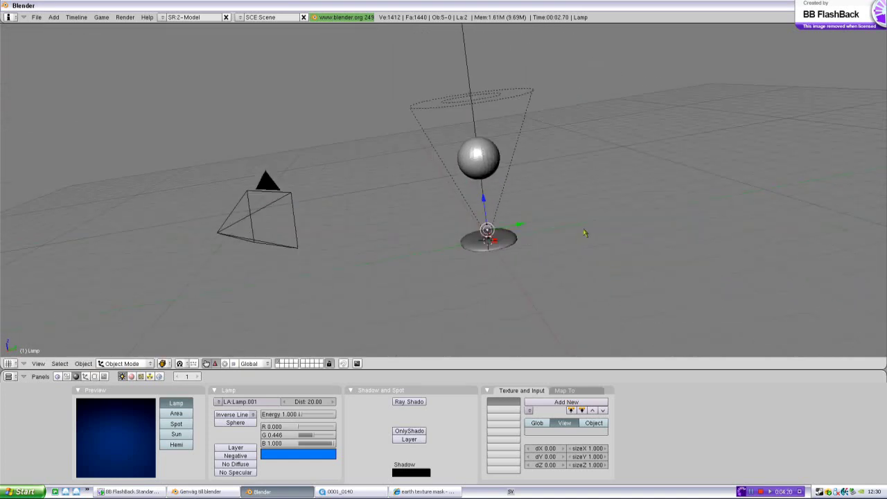
right_click(477, 158)
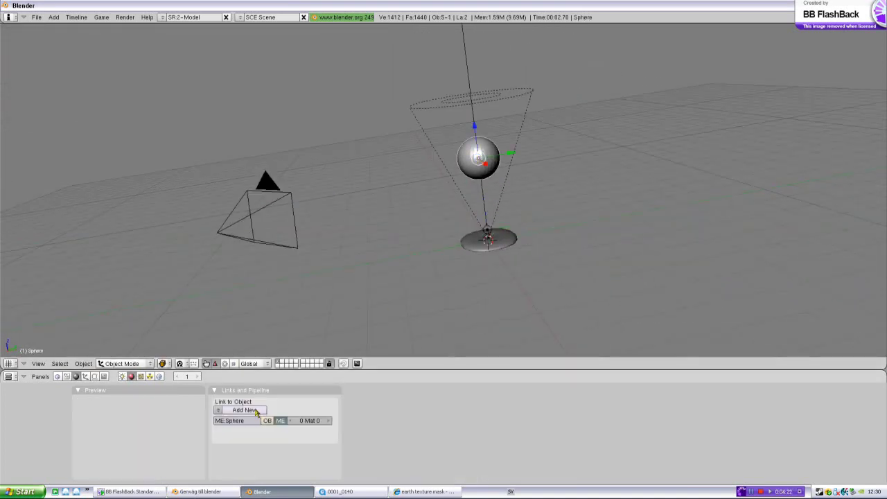
- Move the sphere to layer 2 and display only layer 2
key("m")
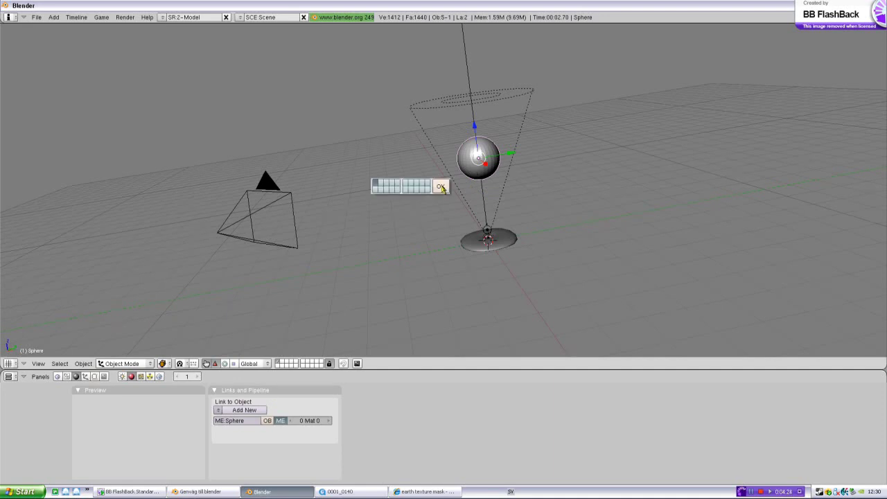
left_click(380, 183)
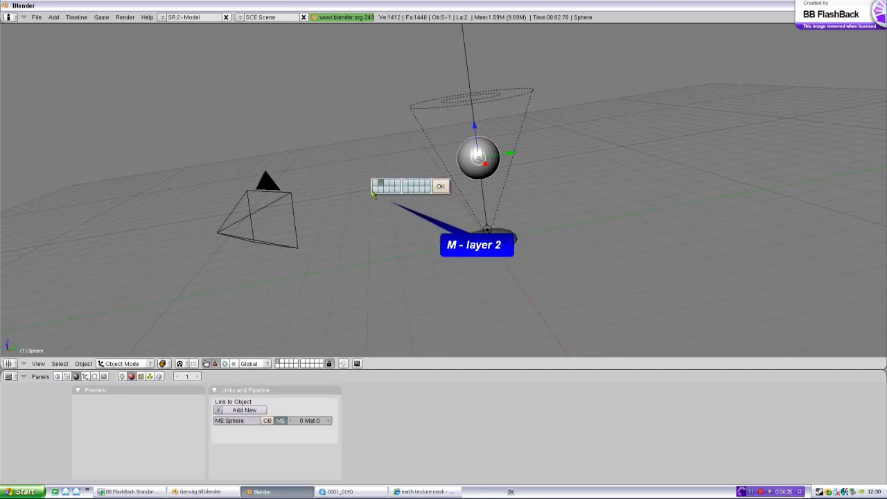
left_click(440, 187)
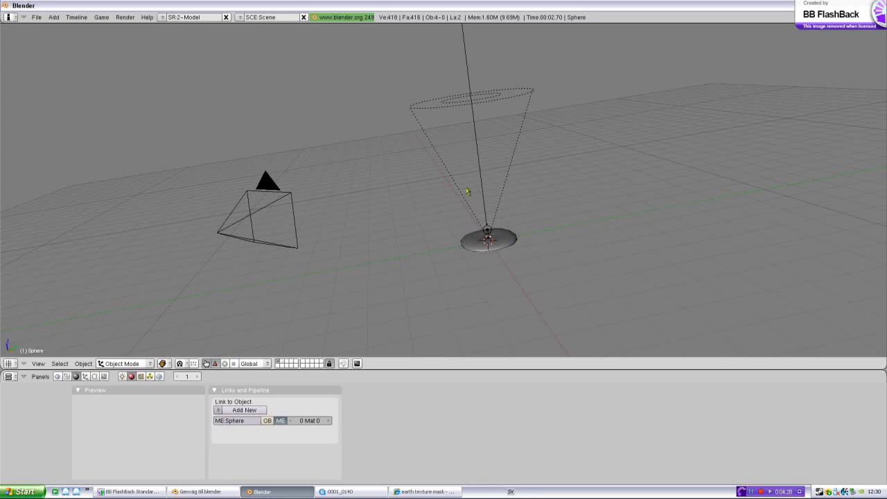
key("2")
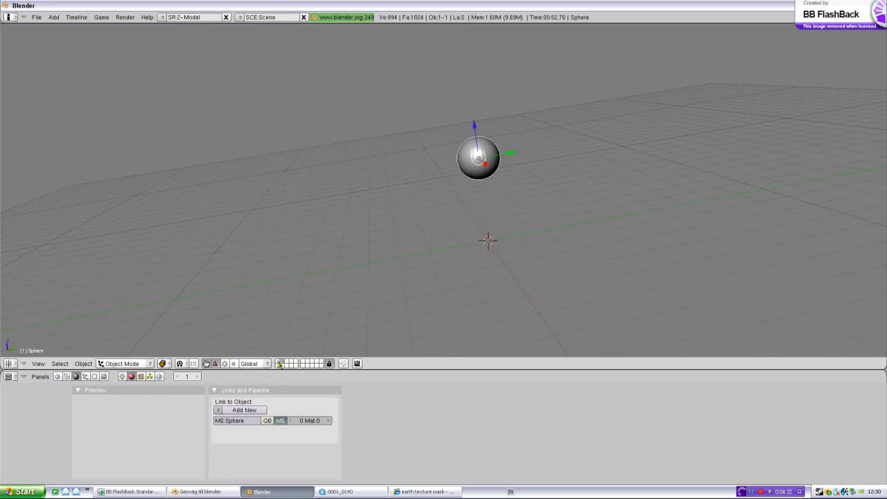
- Give the sphere a new material with an Image-type texture
left_click(243, 410)
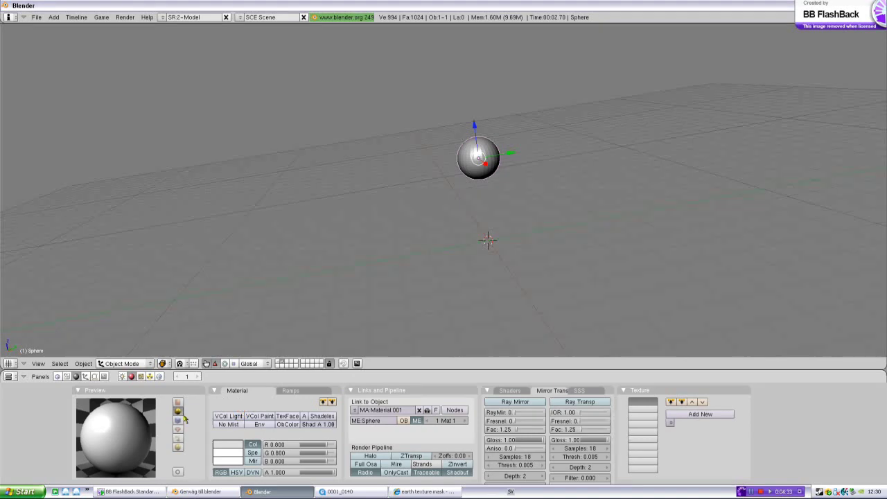
left_click(141, 376)
left_click(257, 402)
left_click(305, 419)
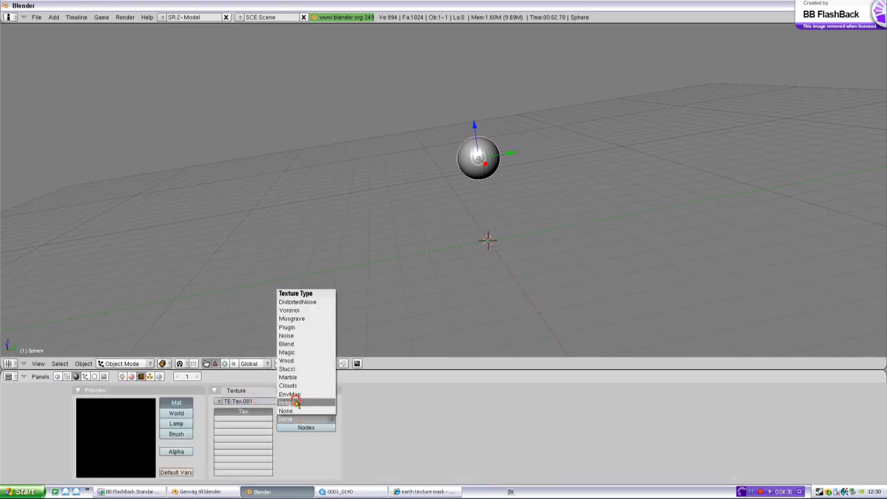
left_click(291, 395)
- Start loading the texture image, browsing to drive E
left_click(496, 412)
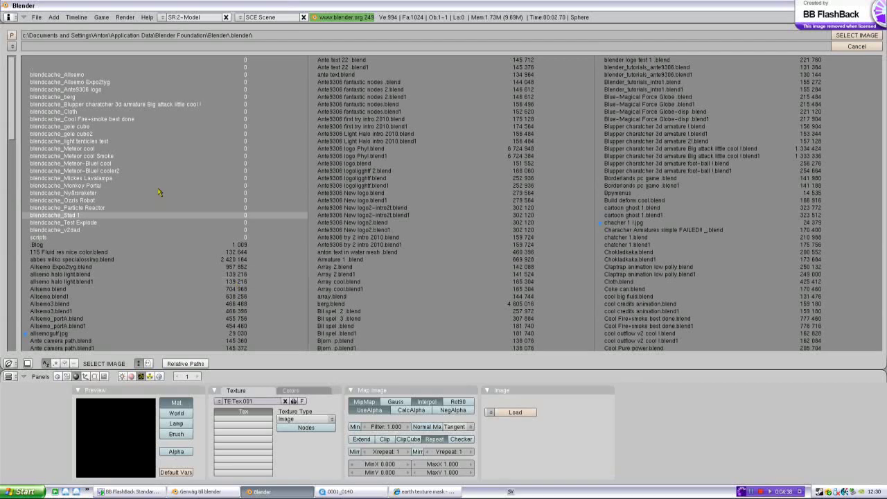
left_click(11, 44)
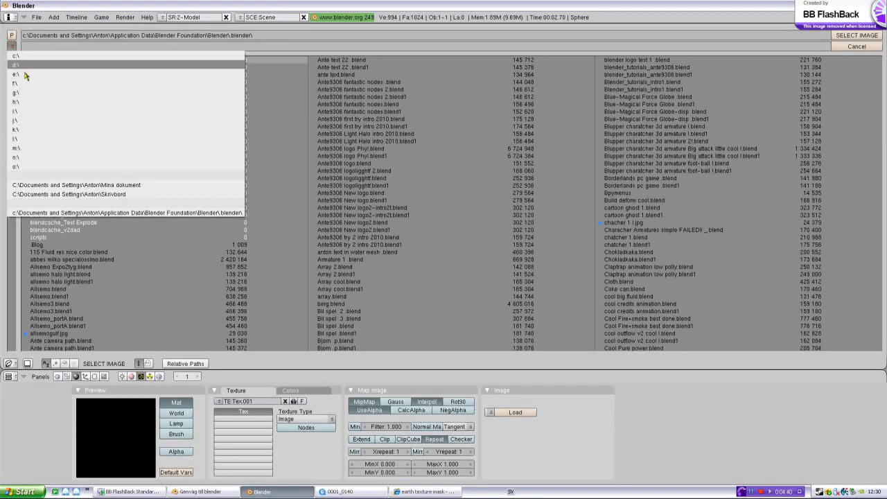
left_click(21, 74)
left_click(435, 492)
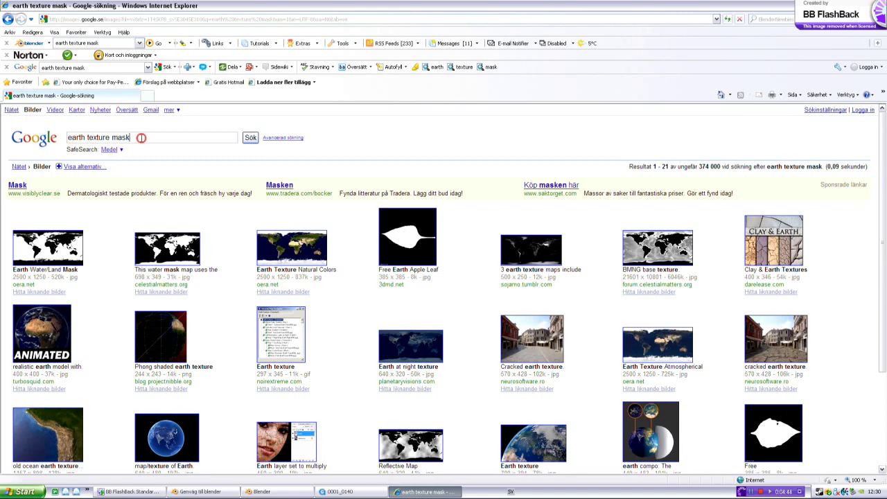
- Open the full-size 2500x1250 Earth water/land mask from the first image result
left_click_drag(140, 137, 64, 139)
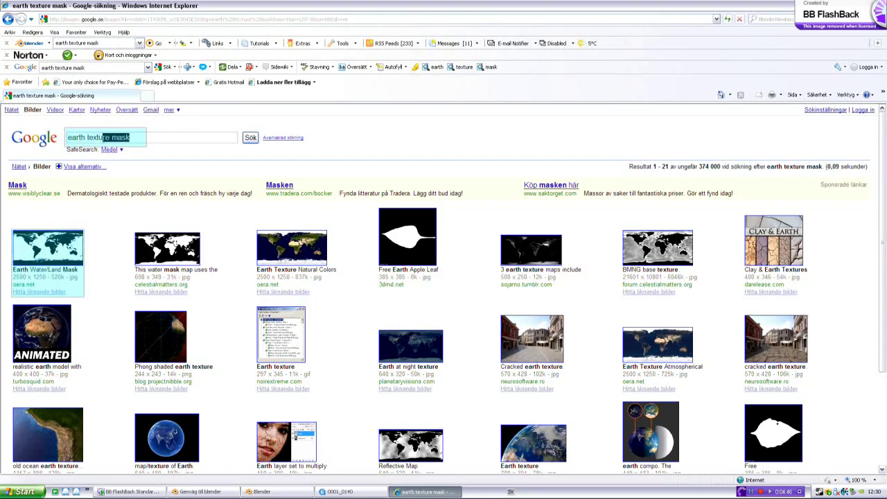
left_click(131, 139)
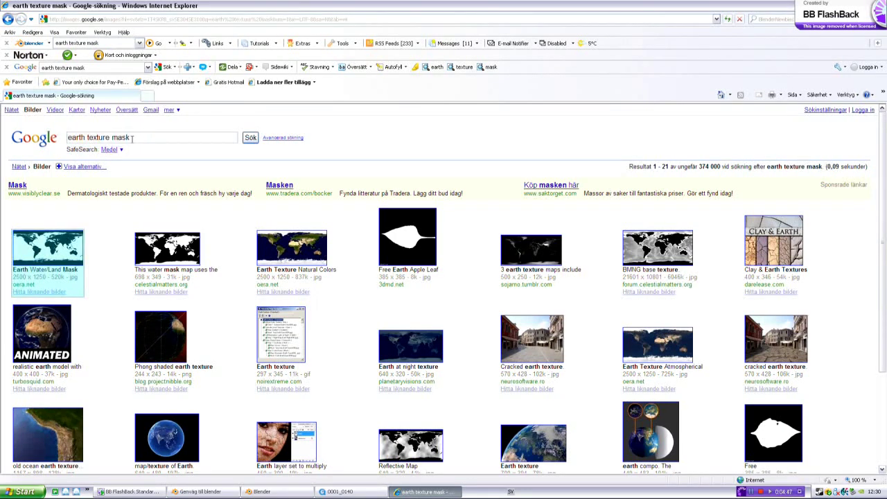
left_click(64, 250)
left_click(43, 147)
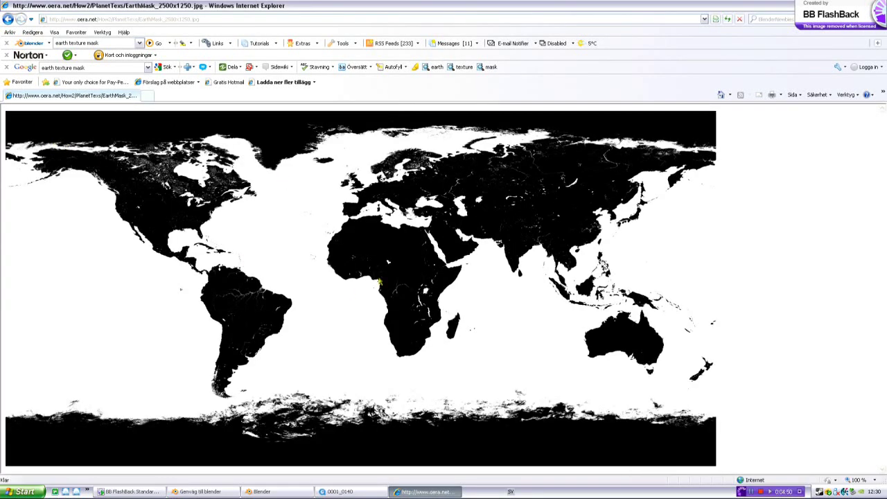